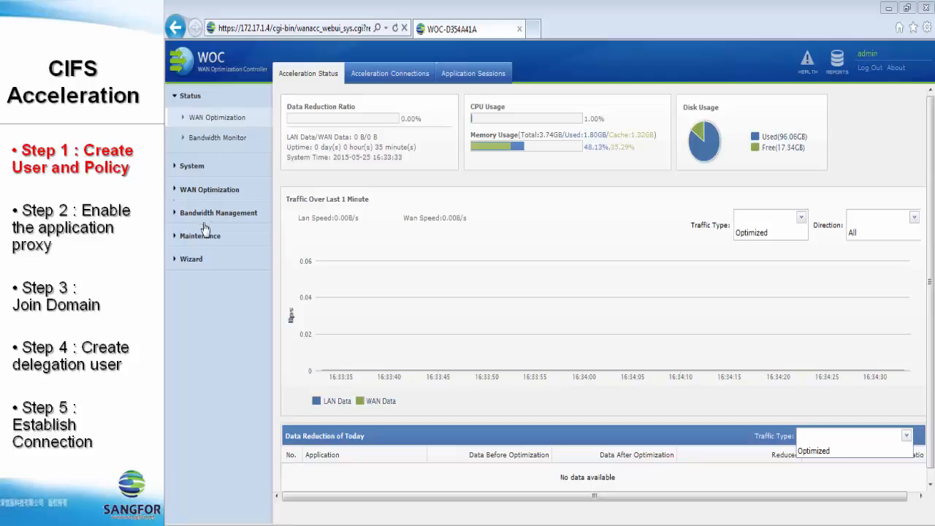
Start a new server-side user under WAN Optimization > Server > Users.
left_click(209, 192)
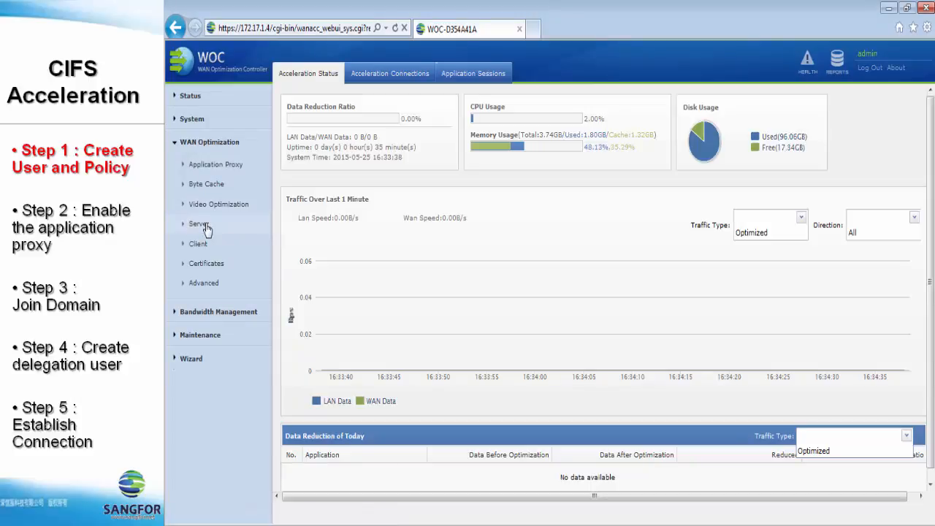
left_click(206, 227)
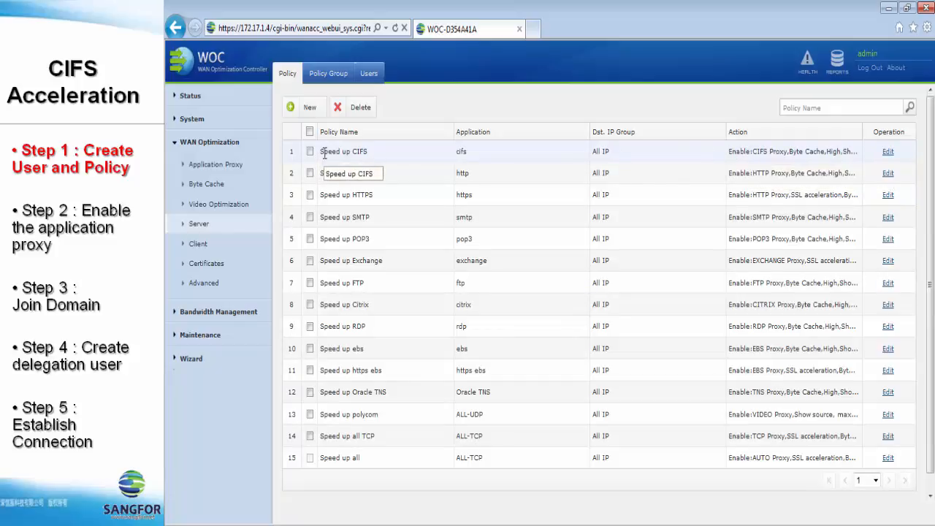
left_click(370, 77)
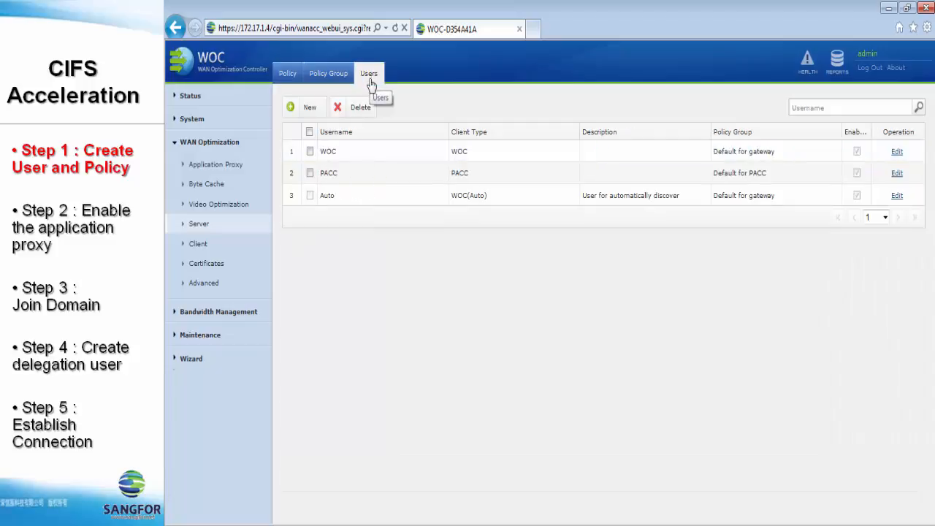
left_click(307, 111)
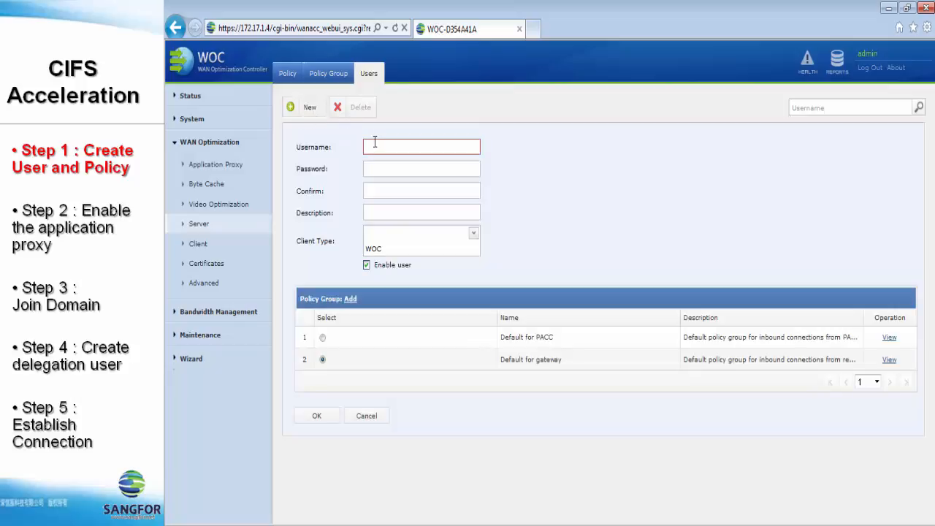
Add WOC user 'branch' with a password and its confirmation, in the Default for gateway group.
type("branch")
key("Tab")
type("1234")
key("BackSpace")
key("BackSpace")
key("BackSpace")
key("BackSpace")
key("BackSpace")
type("1234")
key("Tab")
type("1234")
key("Tab")
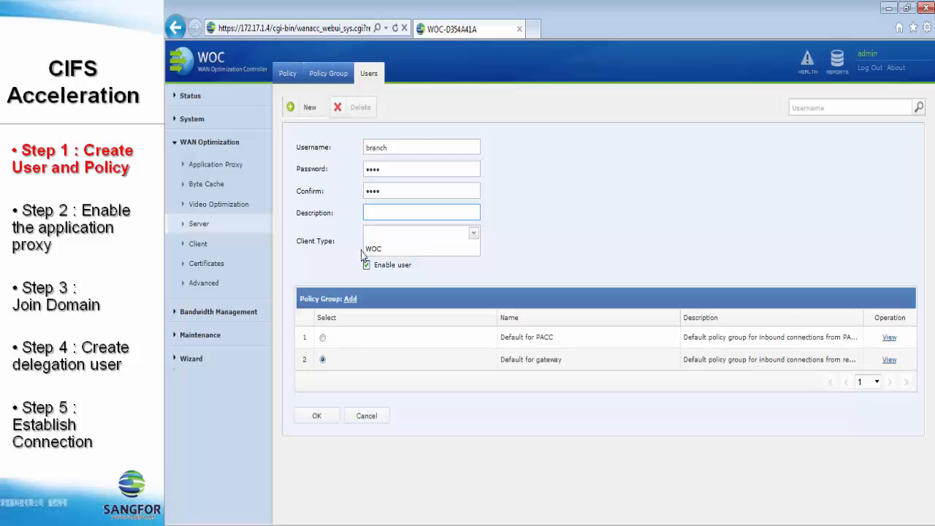
left_click(318, 416)
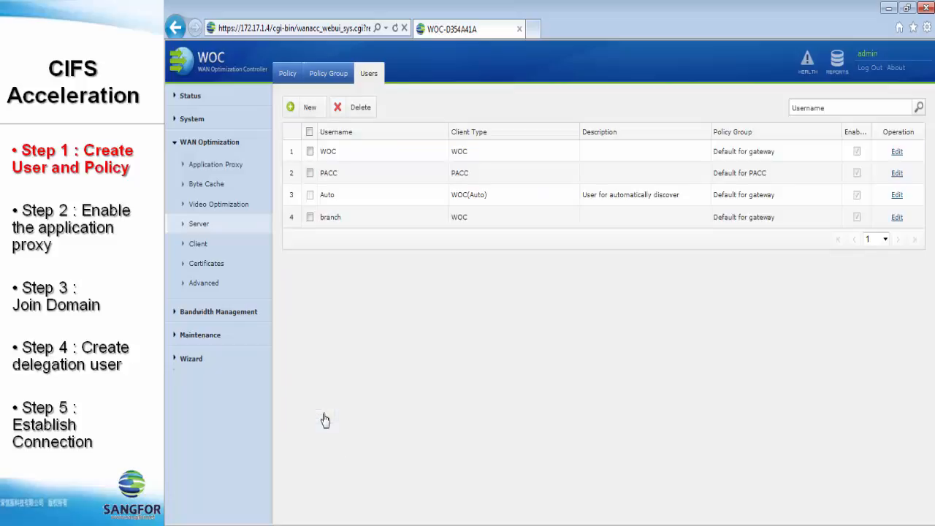
Create policy group 'CIFS Acceleration' with the Speed up CIFS policy, applied to user branch.
left_click(319, 78)
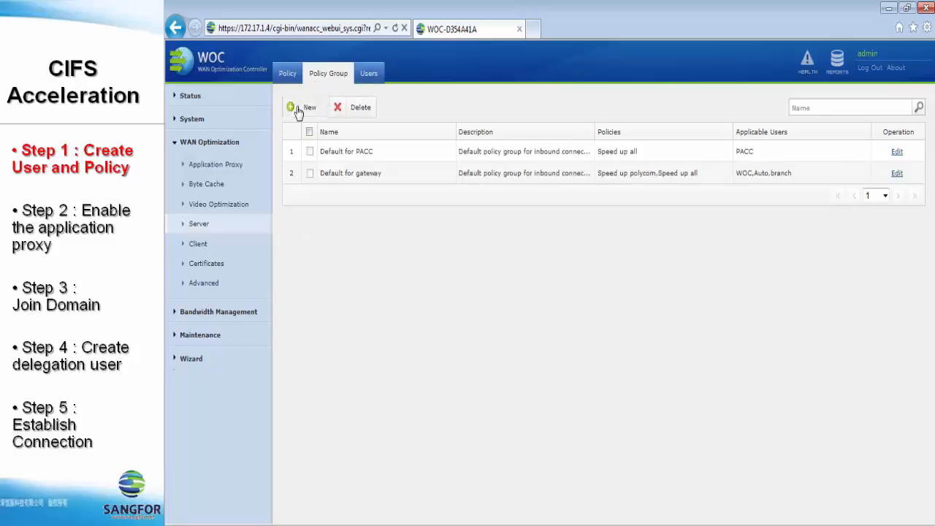
left_click(299, 108)
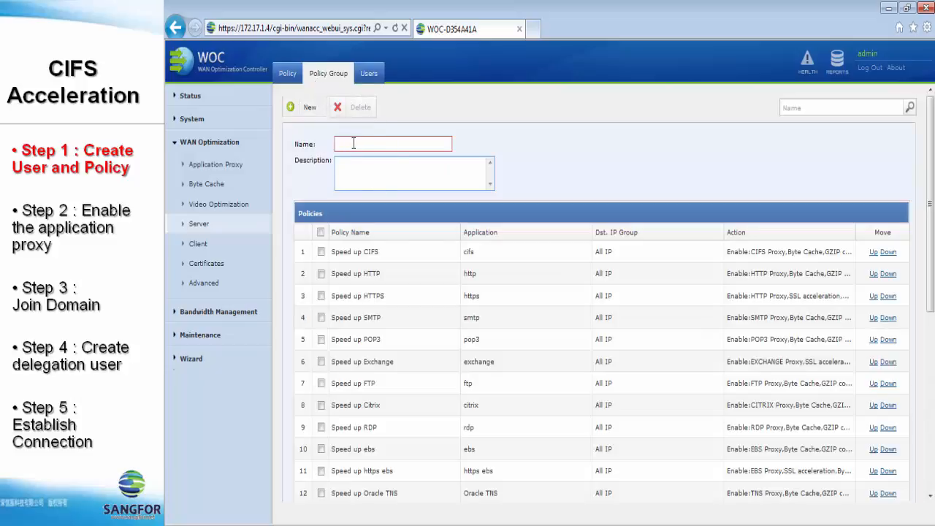
type("CIFS Acc")
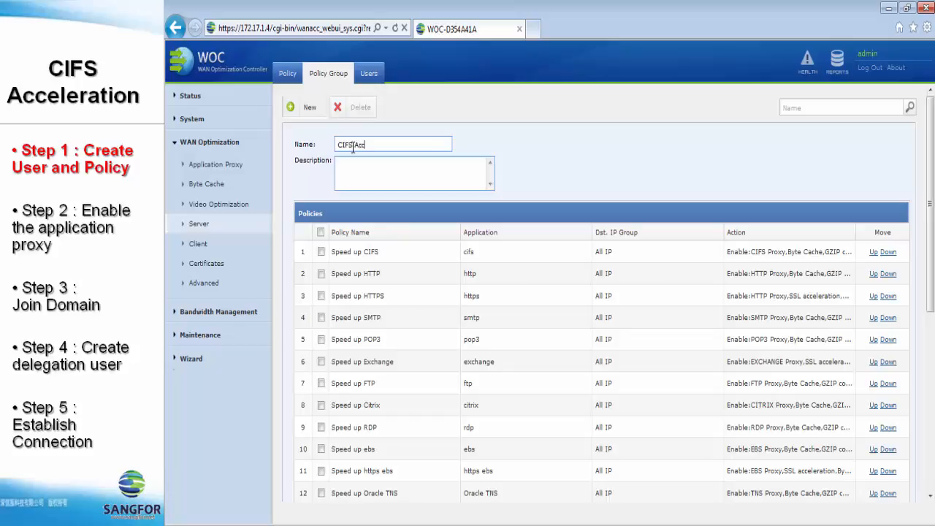
type("eleration")
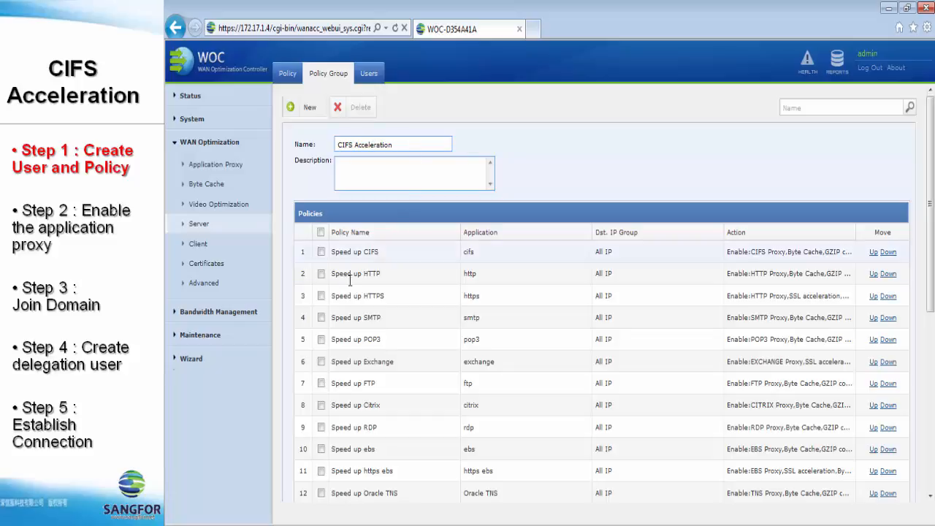
left_click(321, 251)
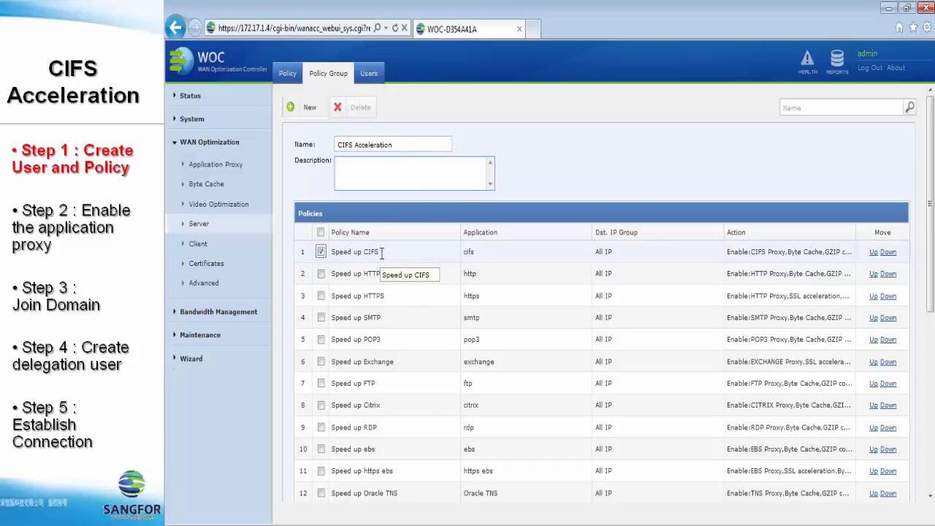
scroll(381, 253, "down", 5)
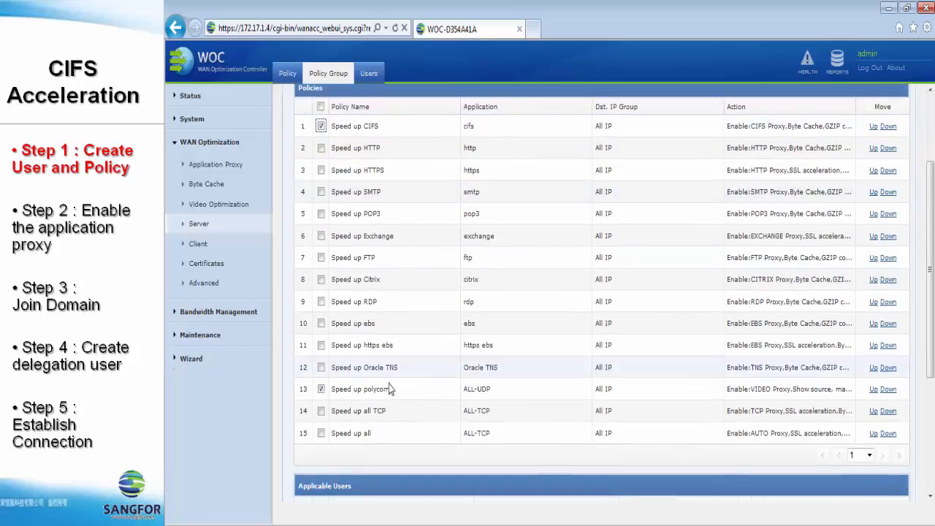
scroll(450, 424, "down", 3)
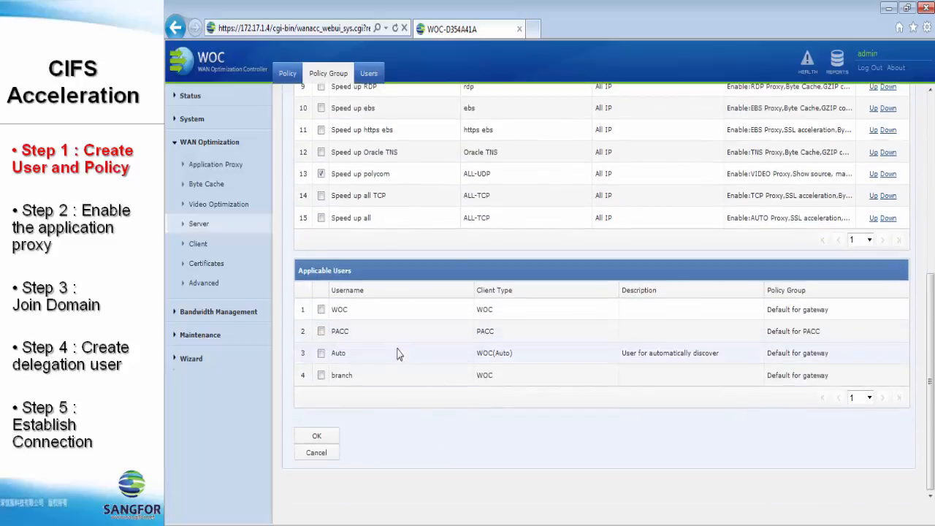
left_click(321, 376)
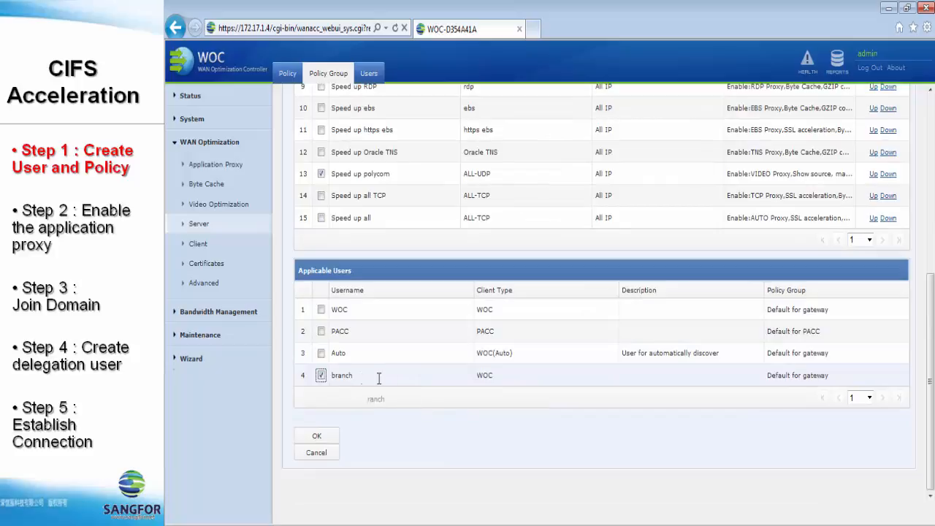
left_click(315, 437)
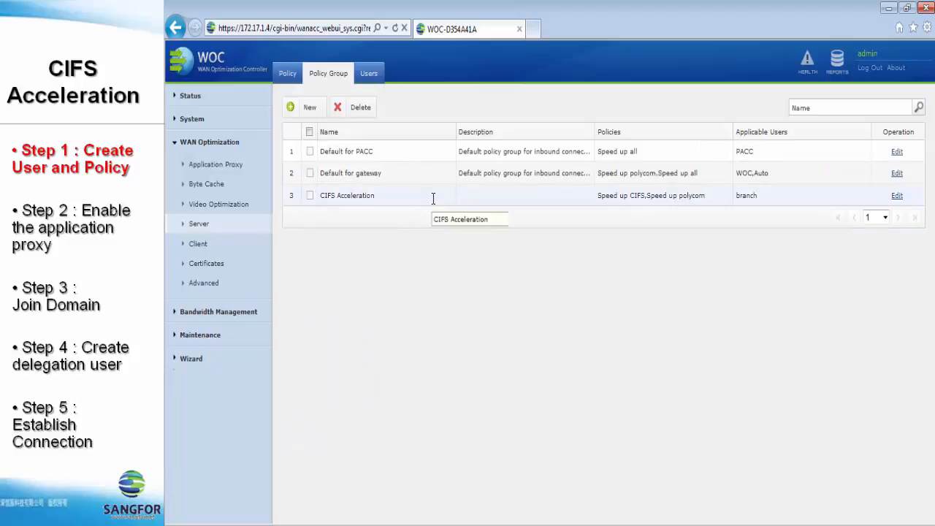
Enable the CIFS proxy with SMB signing in Delegation mode under Application Proxy > CIFS.
left_click(215, 166)
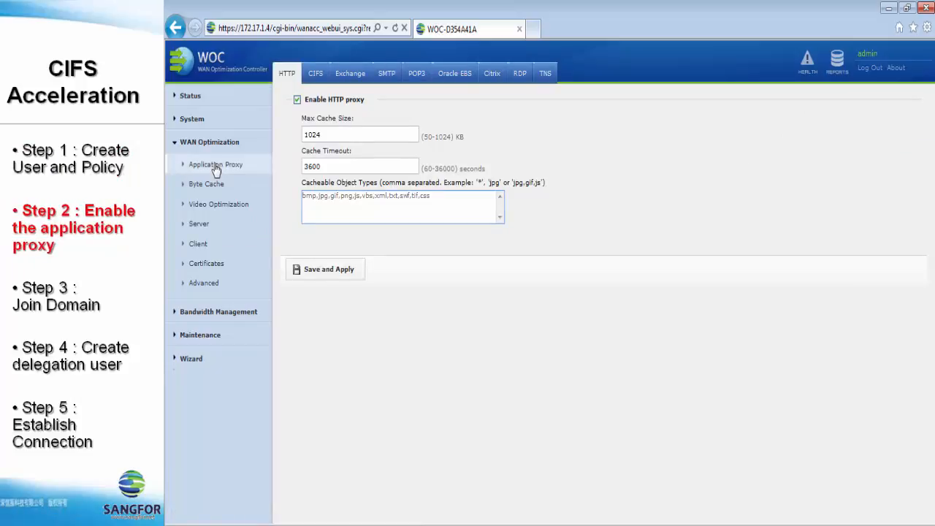
left_click(316, 76)
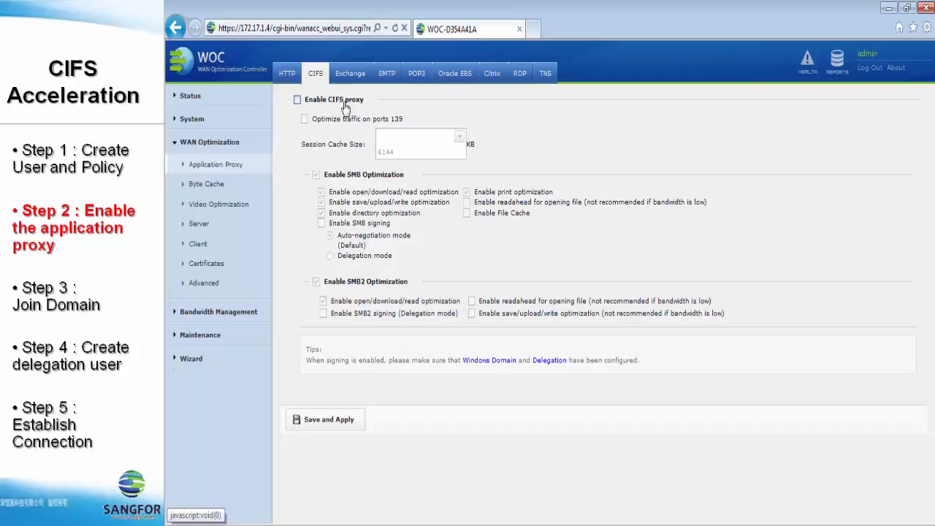
left_click(298, 100)
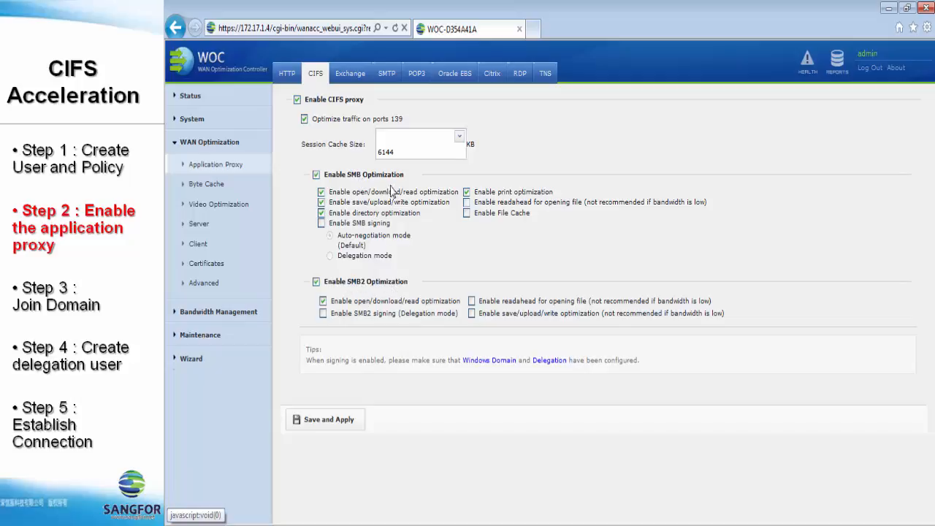
left_click(322, 223)
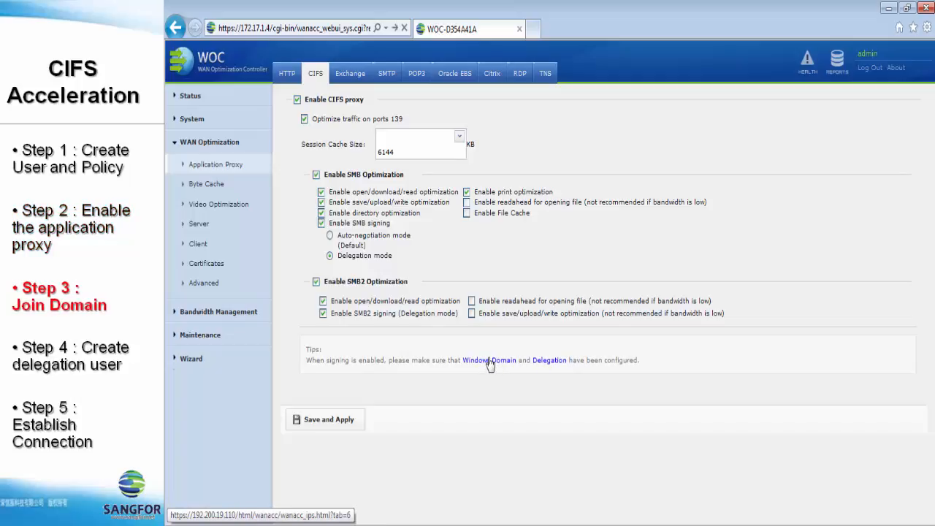
left_click(489, 362)
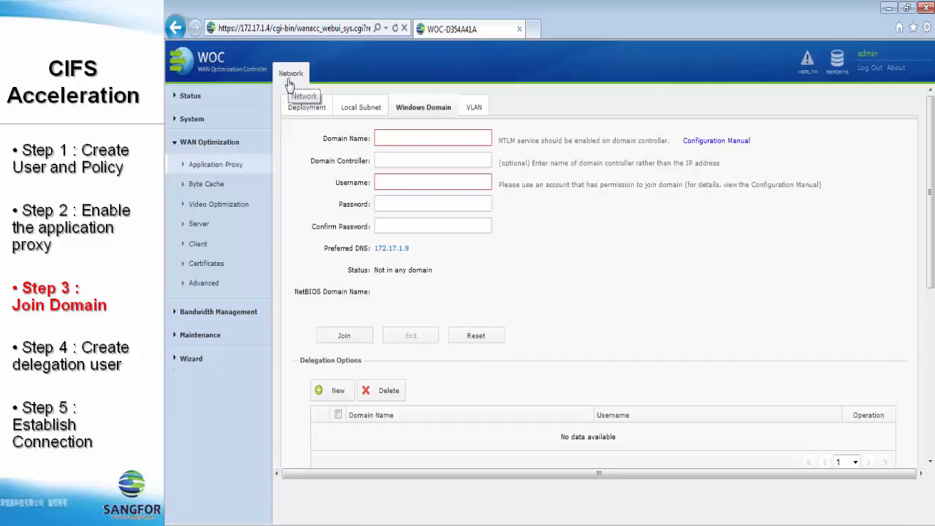
left_click(192, 121)
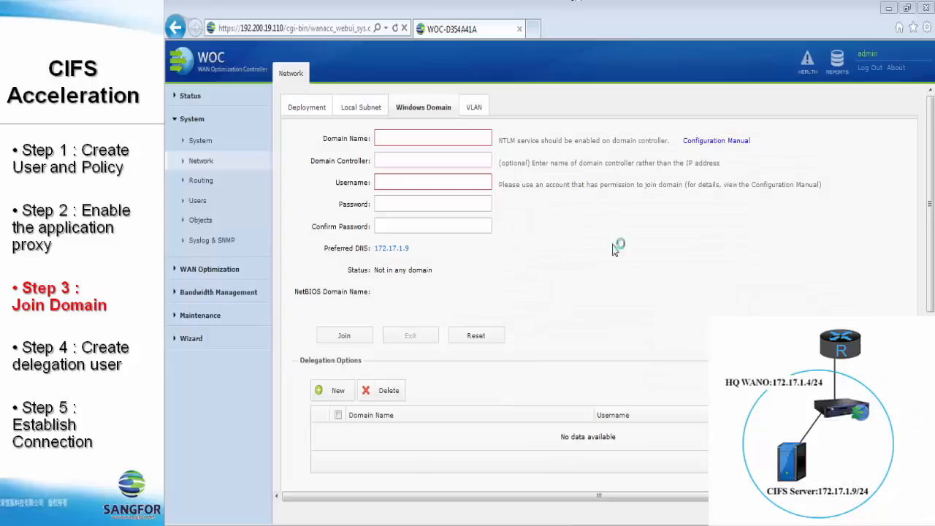
left_click(624, 266)
Enter domain name sf.com and domain controller ex2010.sf.com.
left_click(484, 137)
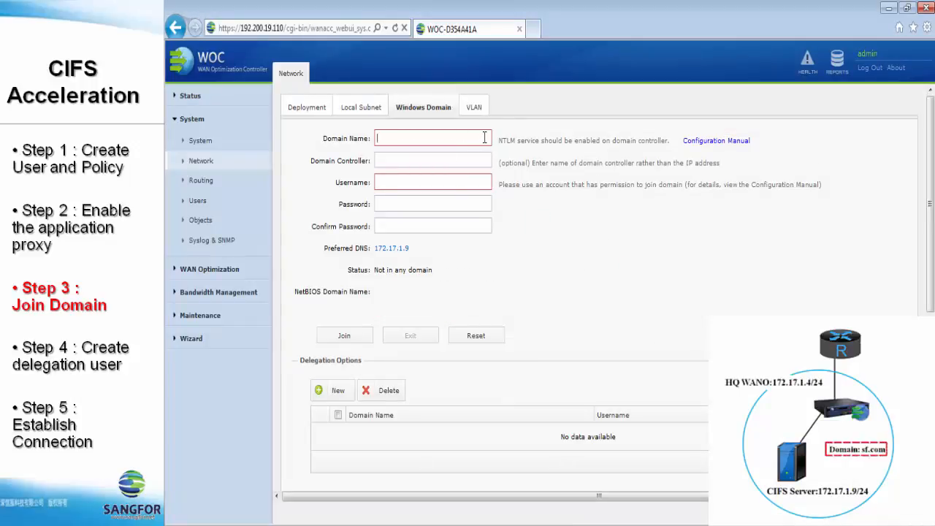
type("sf.")
key("BackSpace")
type("sf.com")
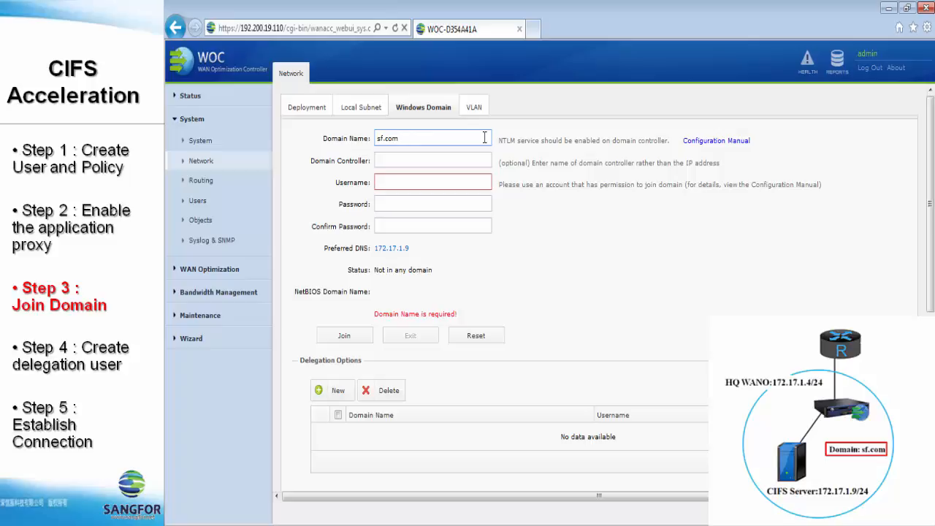
left_click(481, 160)
type("ex2010.sf.com")
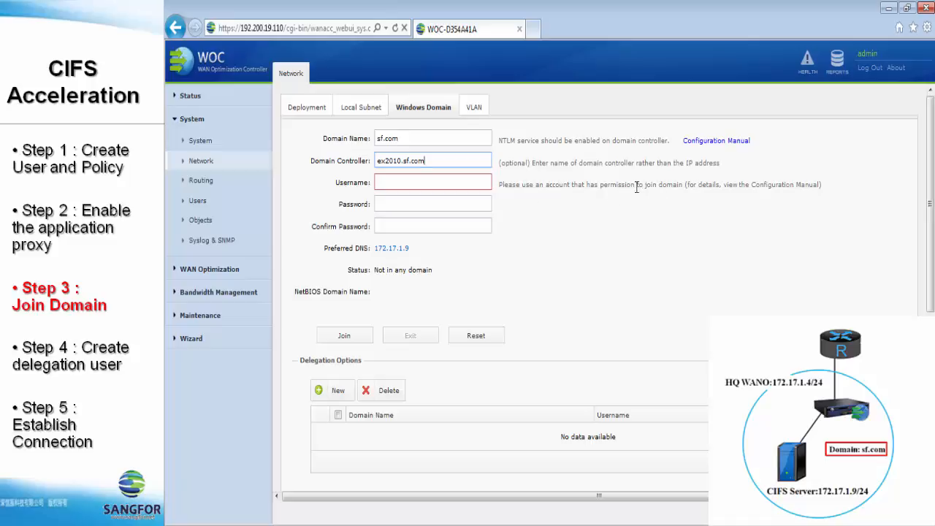
Enter the administrator account and its password, then join the sf.com domain.
left_click(472, 181)
type("ami")
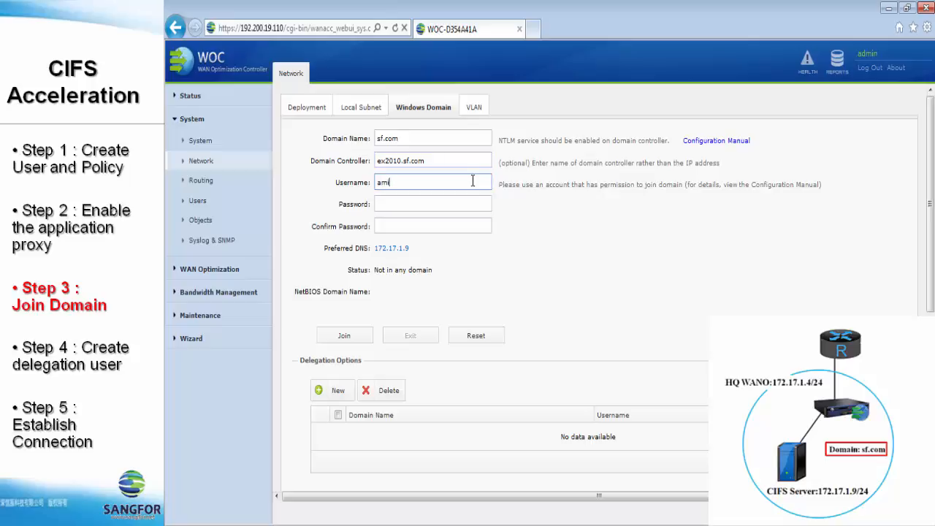
key("BackSpace")
key("BackSpace")
type("dministrator")
left_click(480, 199)
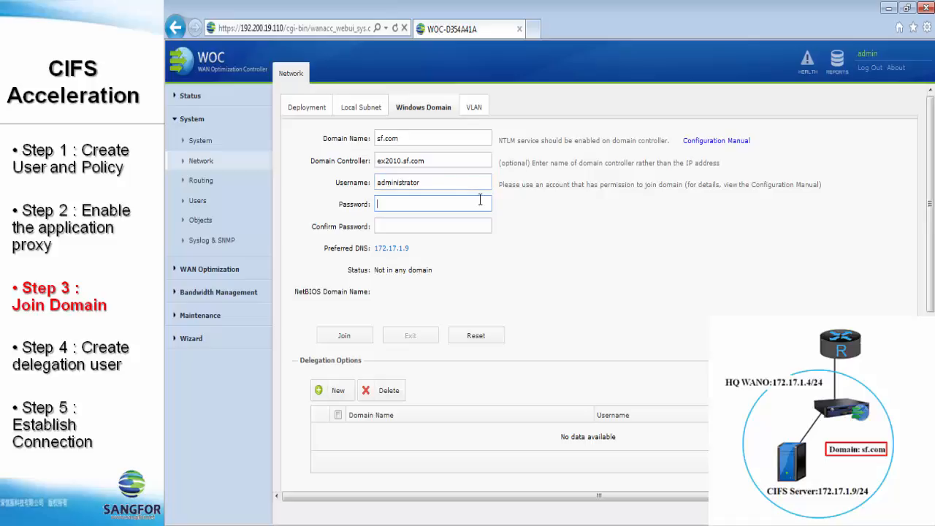
type("**********")
key("Tab")
type("**********")
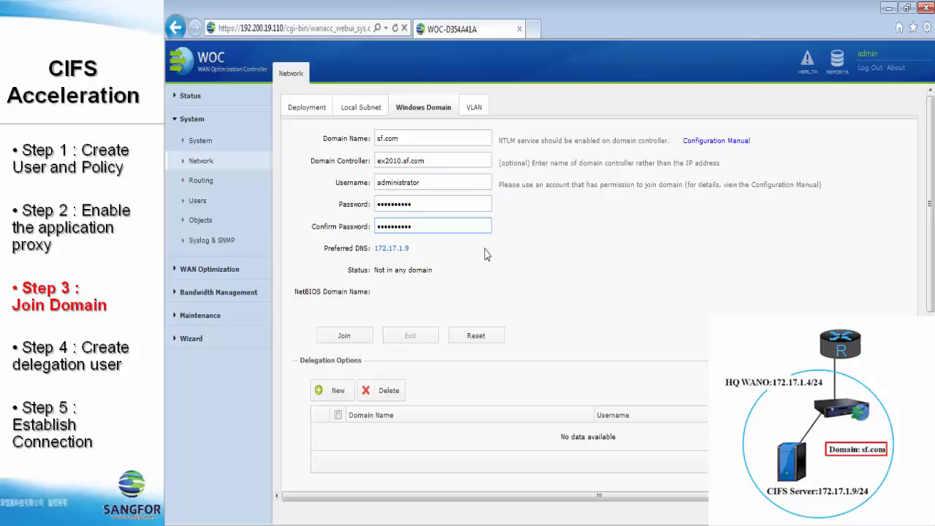
left_click(367, 336)
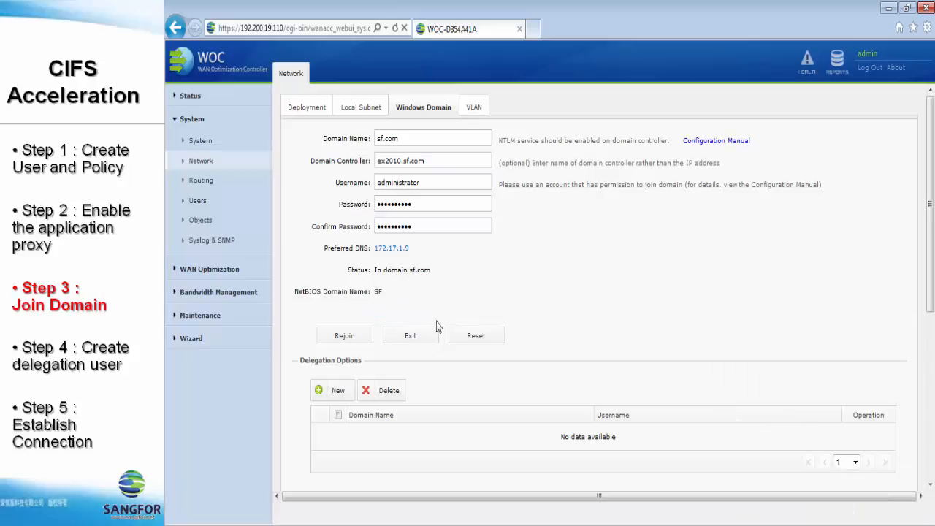
scroll(535, 308, "down", 4)
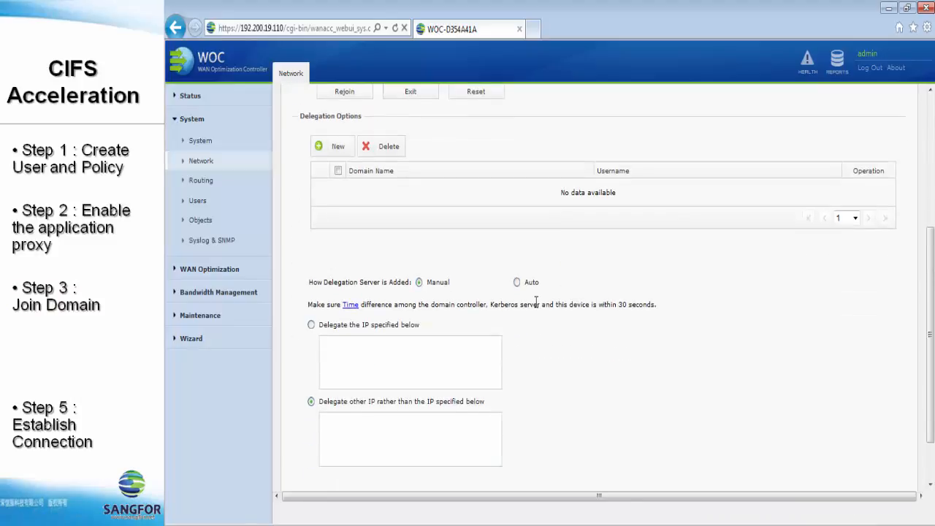
scroll(511, 296, "up", 1)
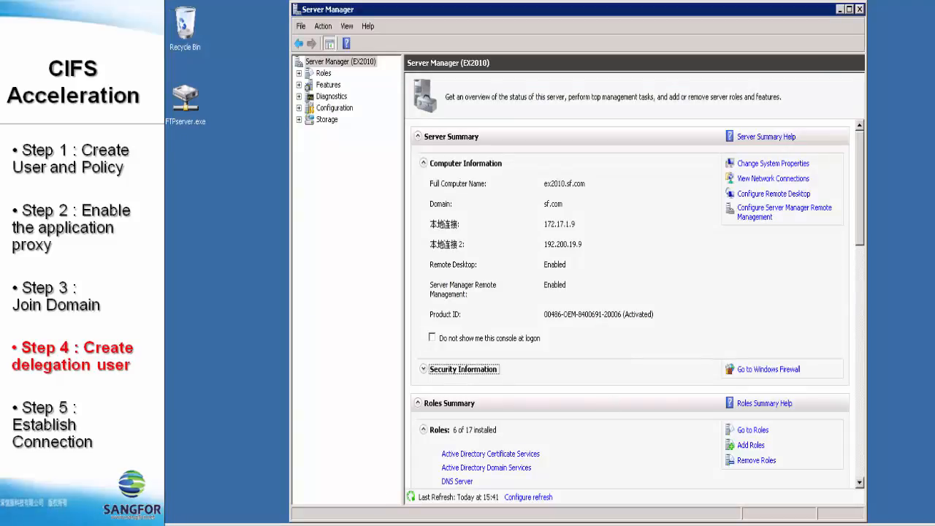
Launch Active Directory Users and Computers from Administrative Tools and maximize its window.
left_click(179, 520)
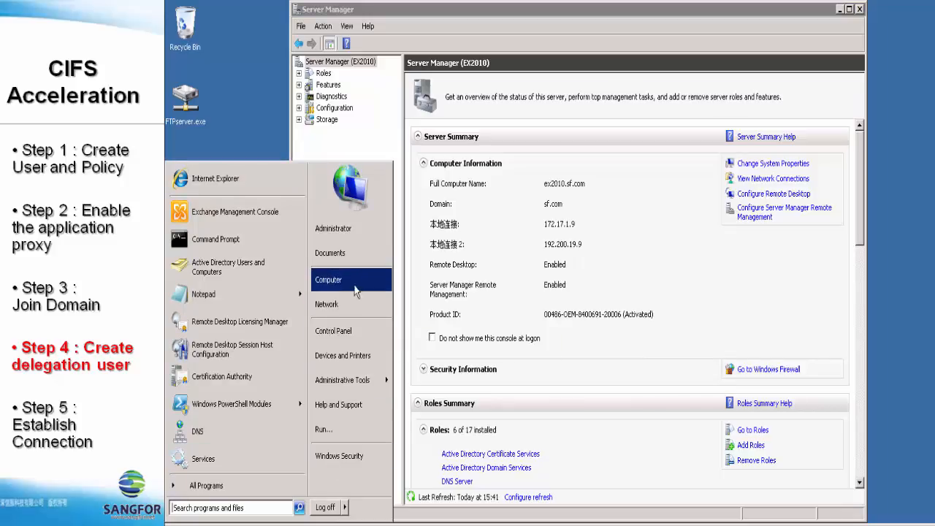
mouse_move(365, 387)
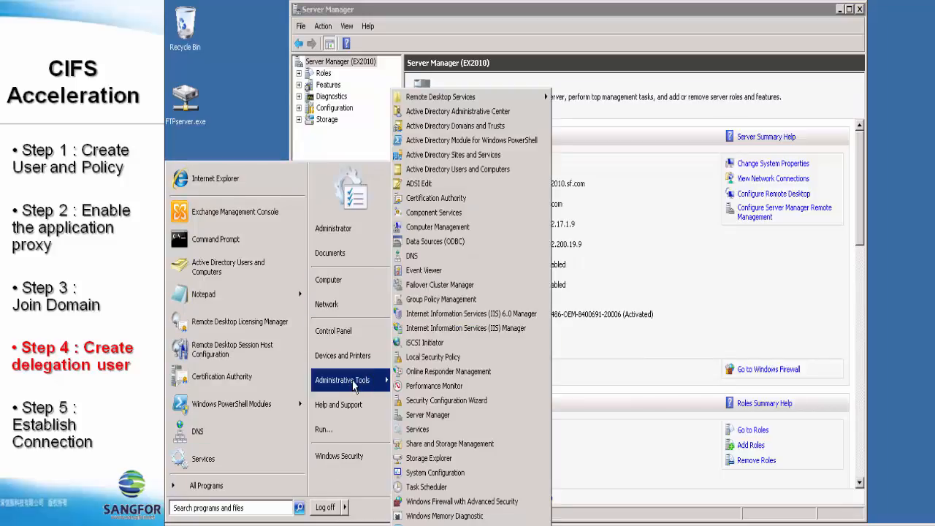
left_click(443, 173)
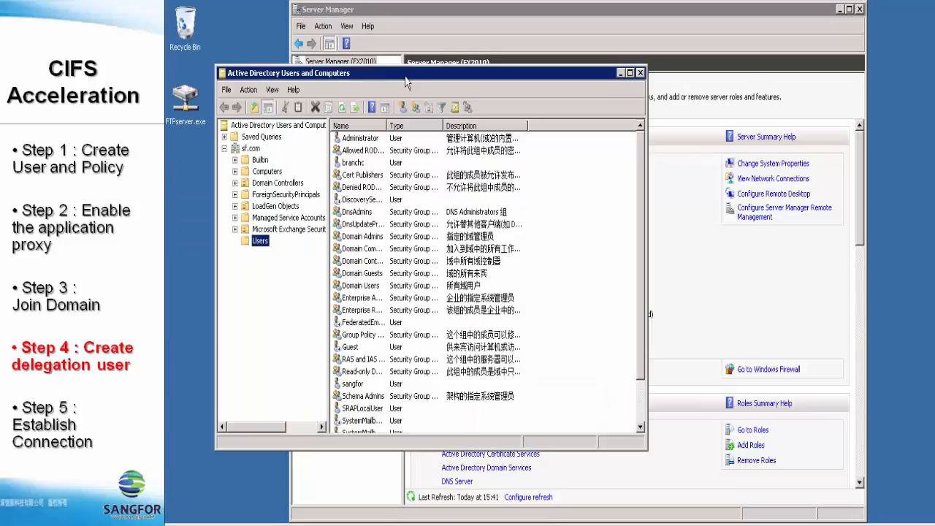
double_click(407, 73)
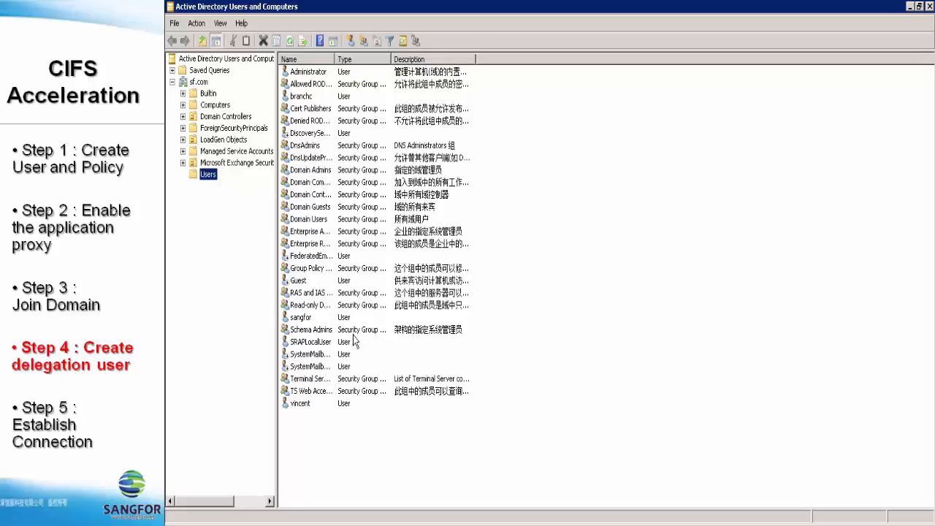
Start a new user in sf.com/Users named CIFS and enter its logon name.
right_click(368, 435)
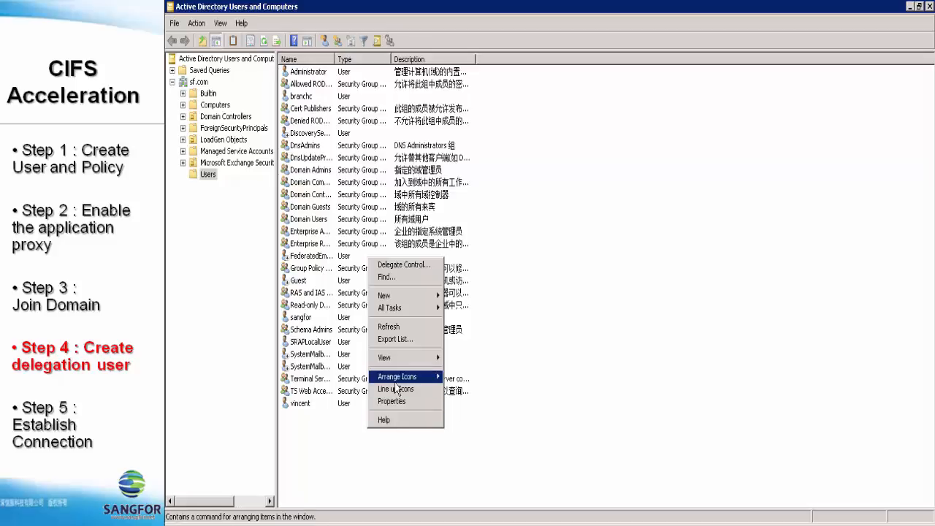
mouse_move(406, 298)
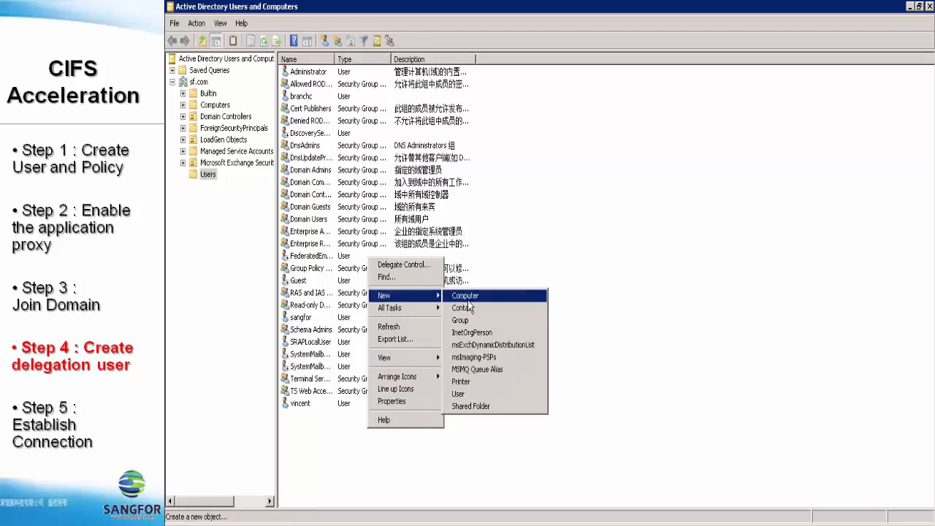
left_click(463, 395)
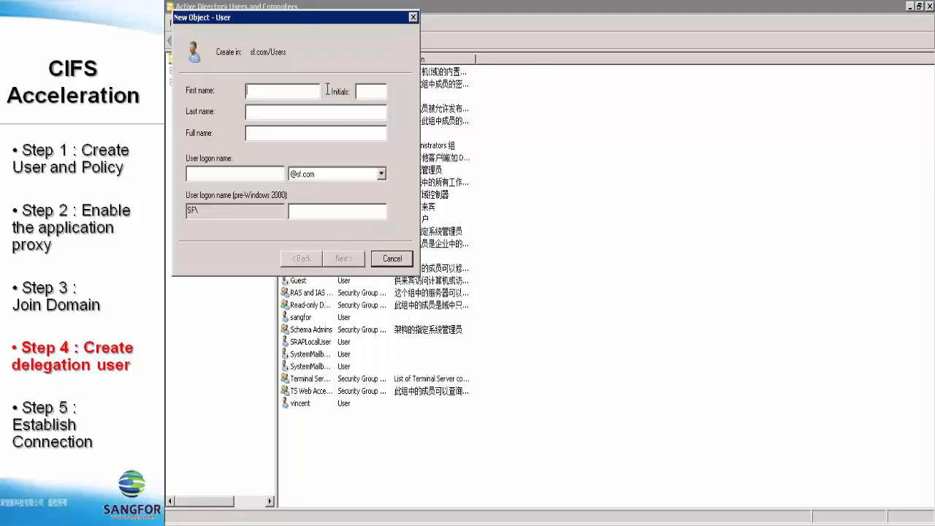
left_click_drag(335, 13, 424, 125)
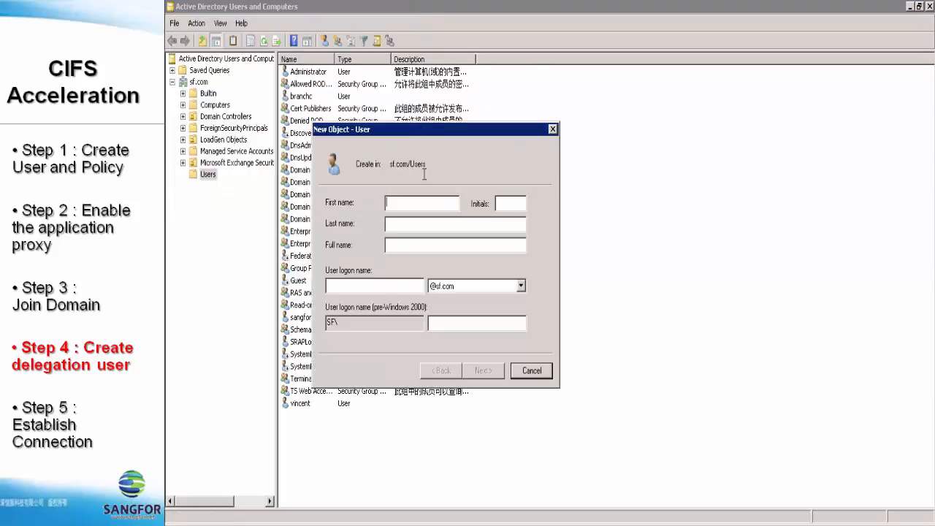
type("CIFS")
left_click(369, 288)
type("cifs")
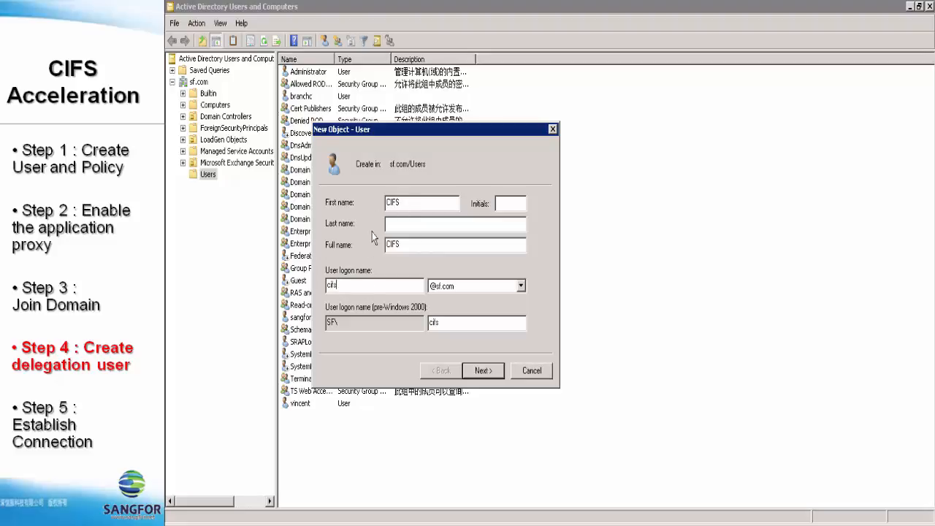
Give CIFS a password that never expires and the user cannot change, then create it.
left_click(482, 370)
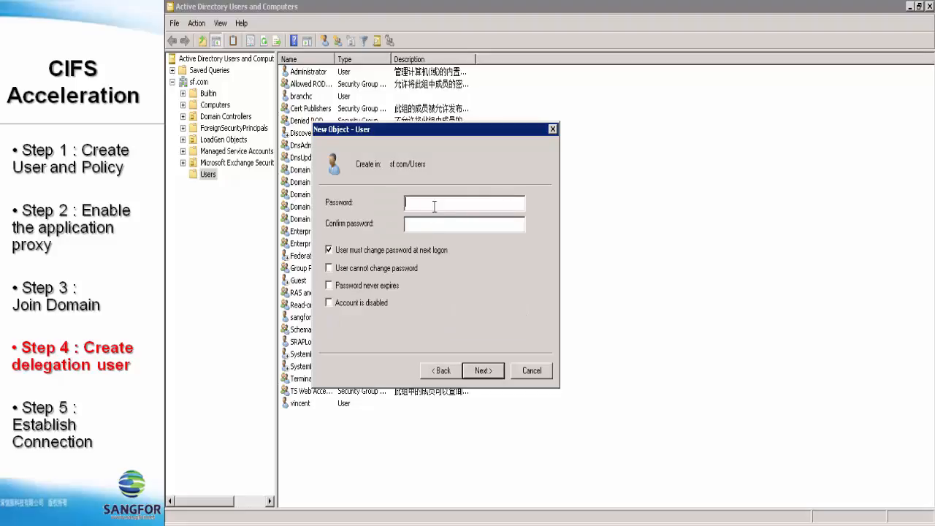
type("12")
key("Tab")
type("1234")
left_click(330, 252)
left_click(328, 268)
left_click(330, 285)
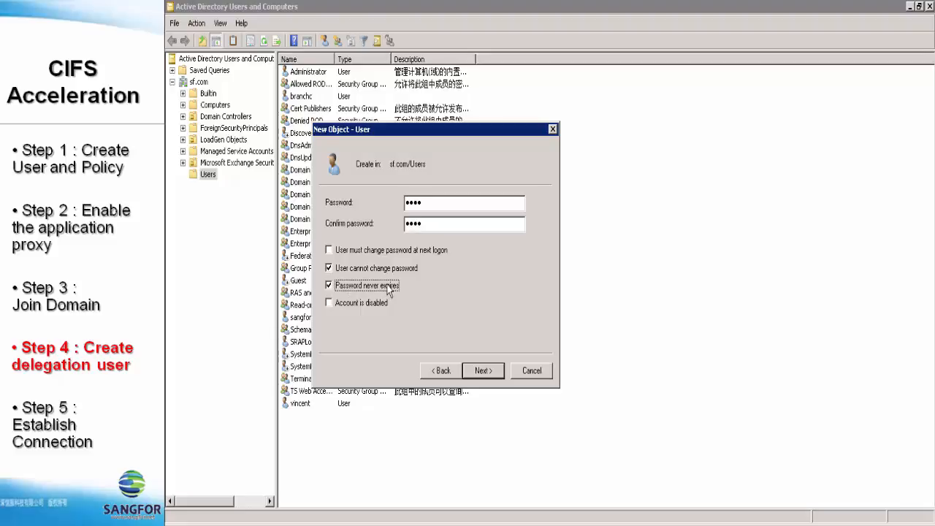
left_click(483, 371)
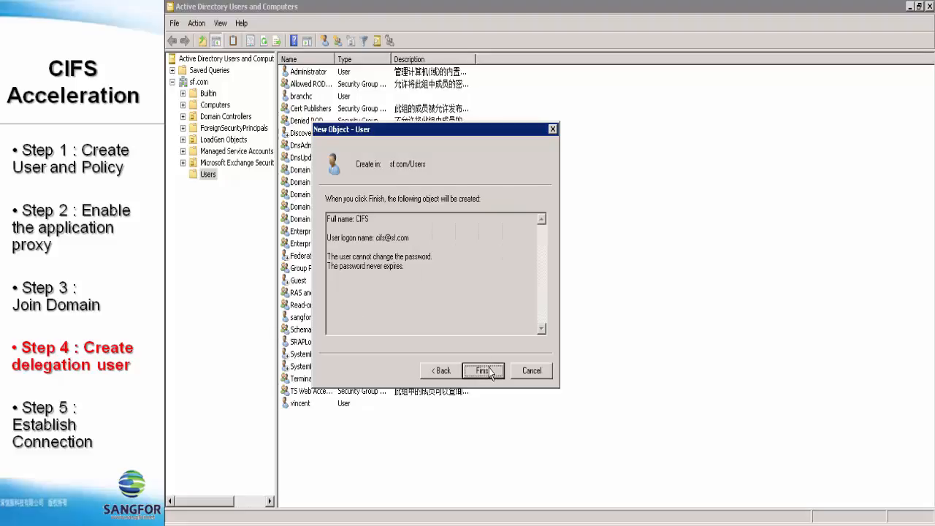
left_click(483, 370)
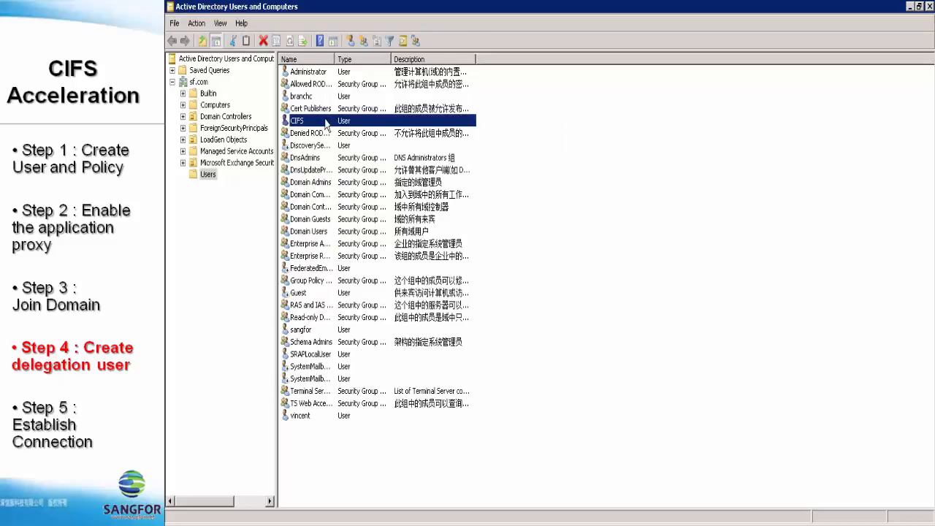
right_click(309, 124)
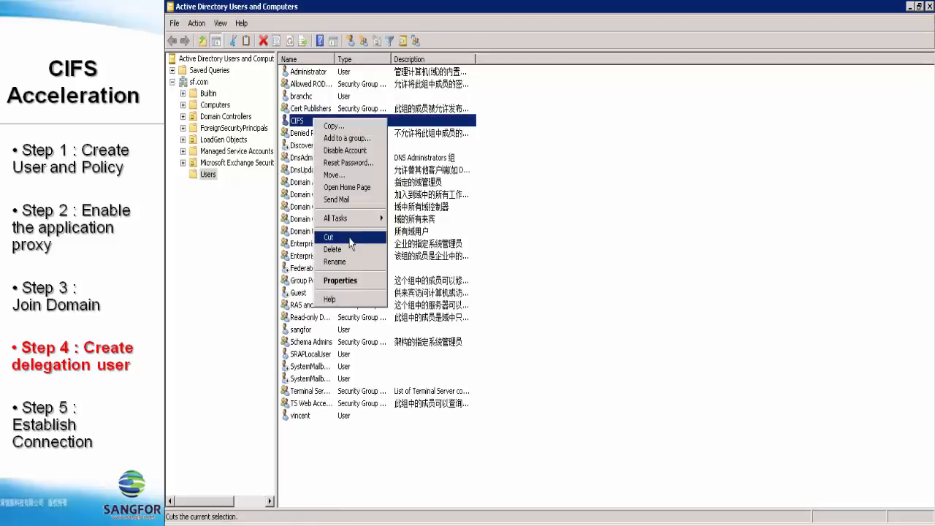
Open the CIFS user's Properties dialog.
left_click(348, 282)
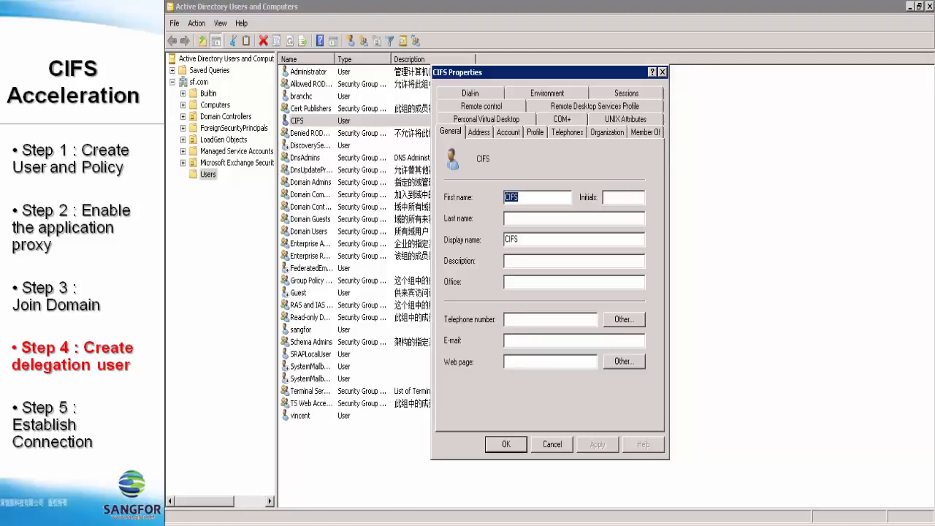
left_click(214, 521)
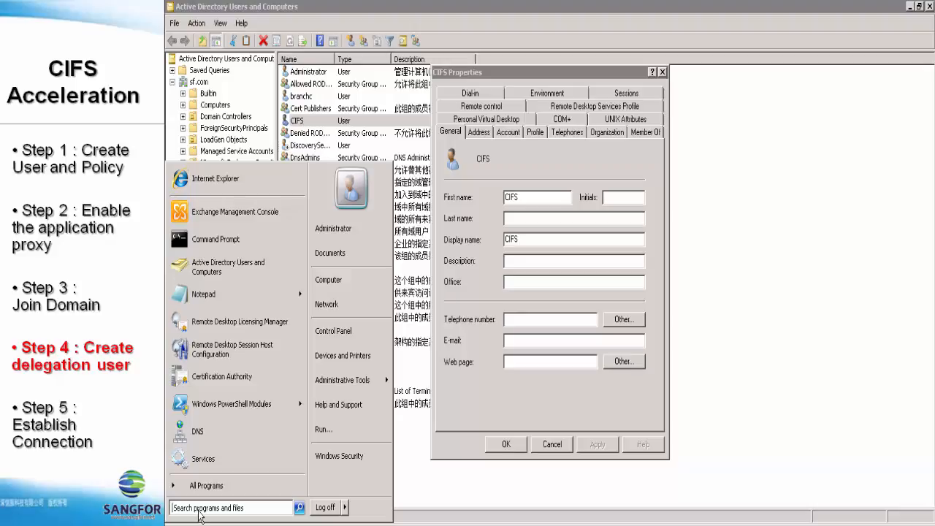
Run 'setspn -A http/daserver CIFS' in an administrator Command Prompt.
left_click(203, 245)
left_click_drag(411, 79, 557, 141)
type("se")
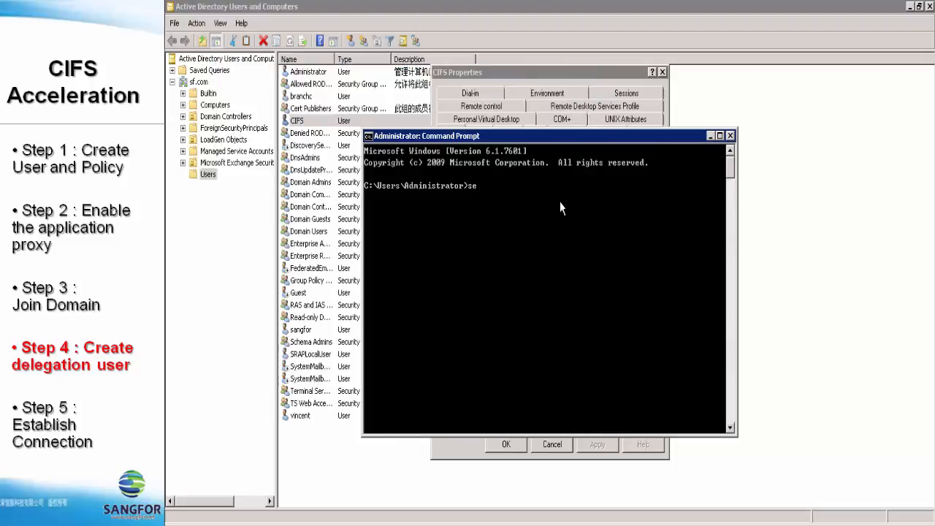
type("tspn -A http/daserver CIFS")
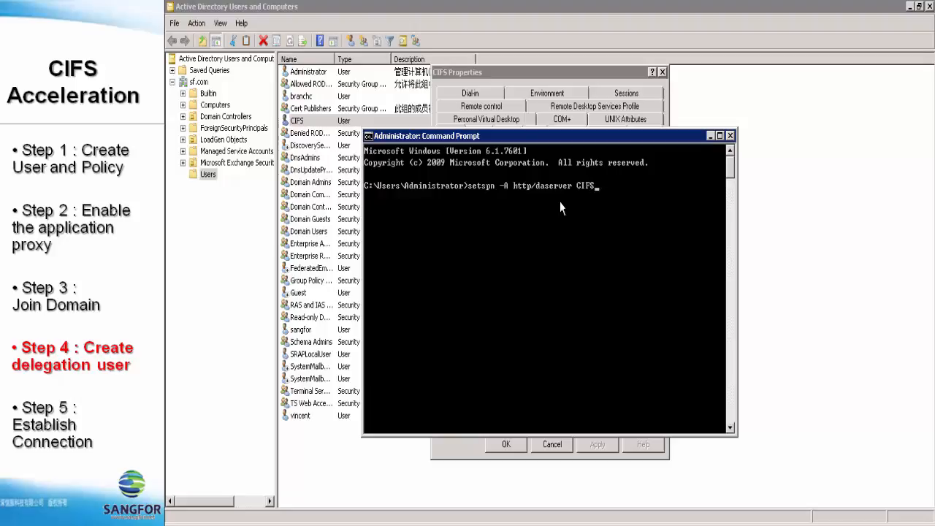
key("Return")
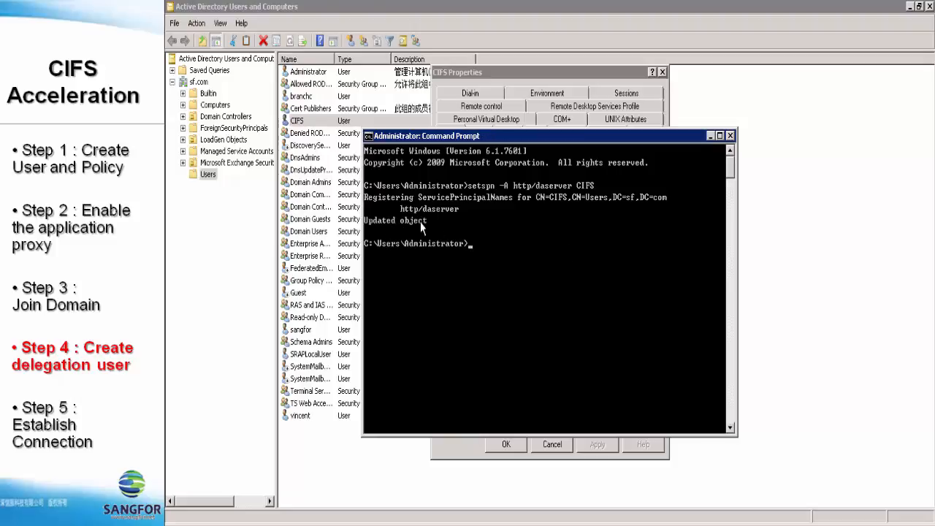
Reopen CIFS Properties and trust it for delegation to specified services only, any protocol.
left_click(729, 136)
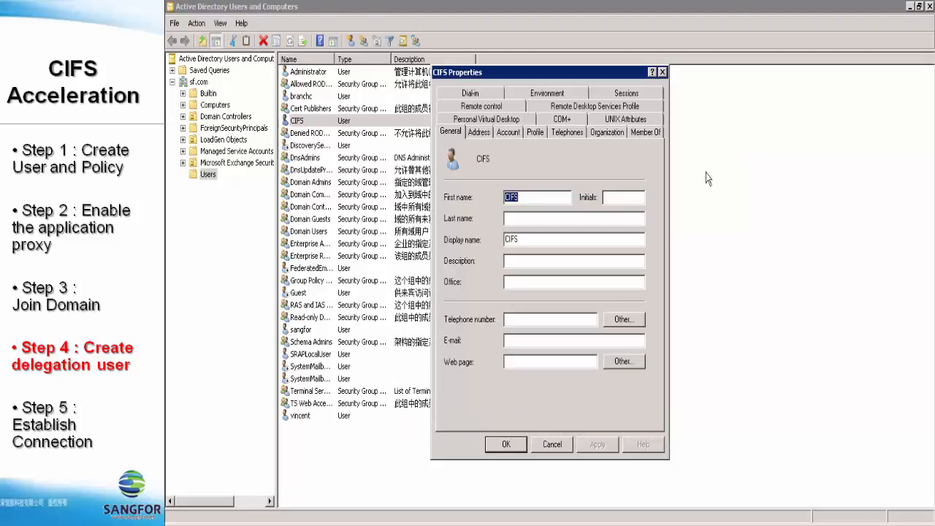
left_click(553, 443)
right_click(385, 121)
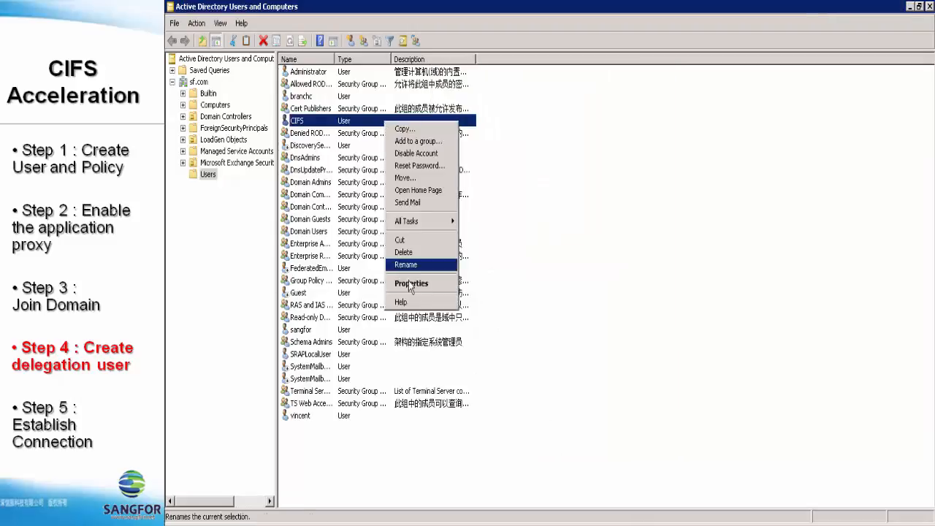
left_click(410, 284)
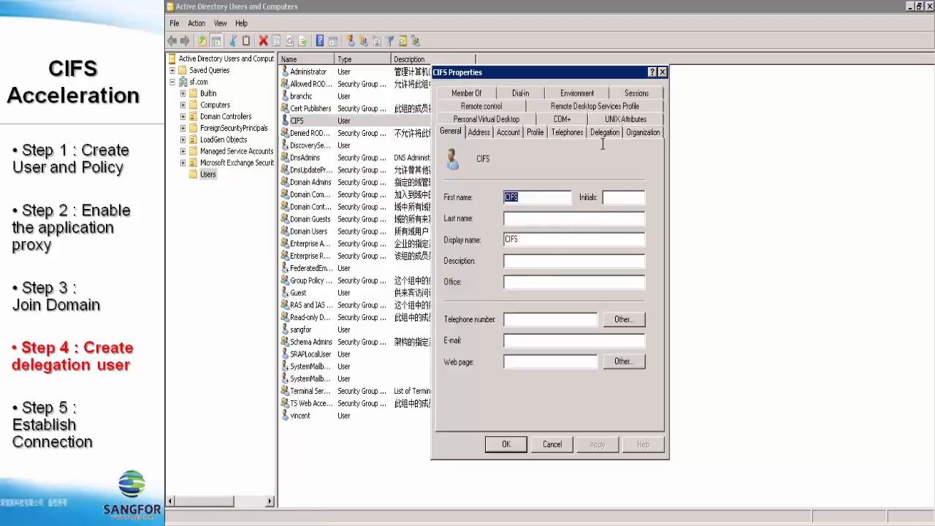
left_click(605, 135)
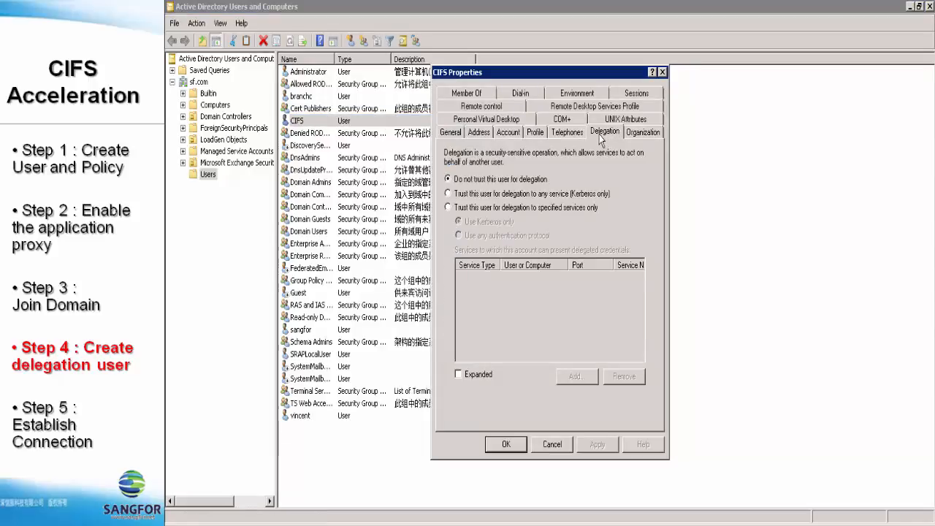
left_click(448, 208)
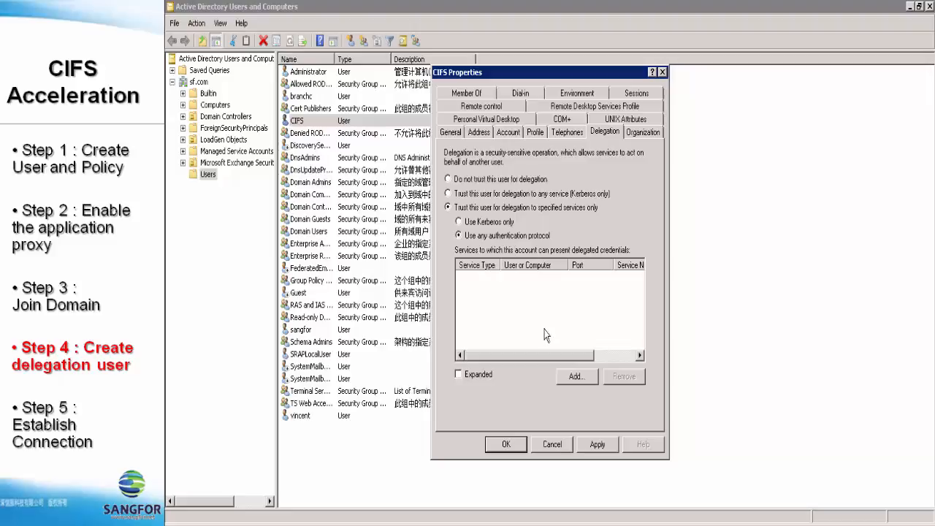
left_click(574, 376)
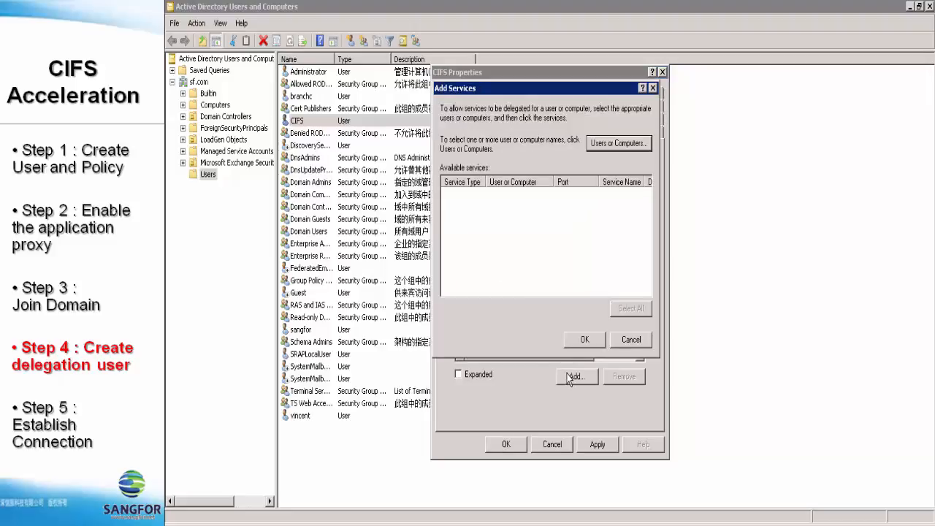
Search all users and computers in sf.com and choose the EX2010 server for delegation.
left_click_drag(579, 93, 691, 112)
left_click(757, 169)
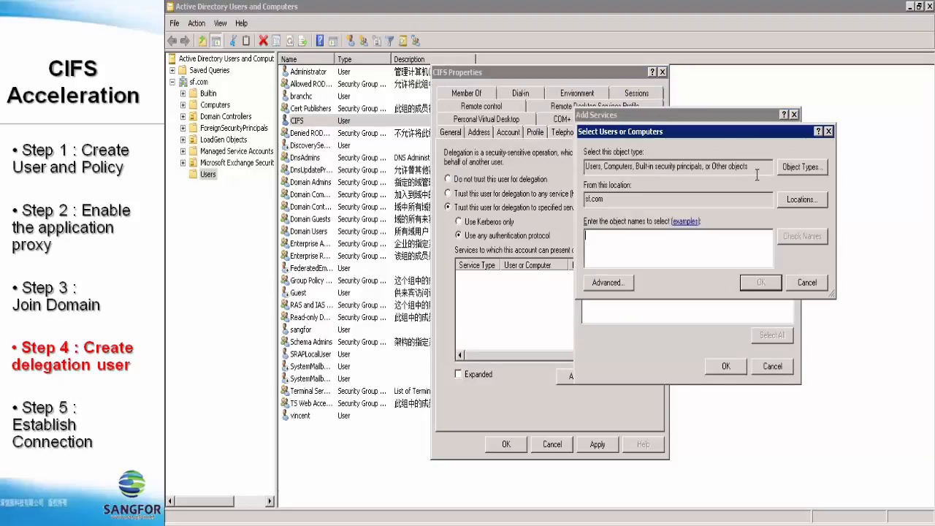
left_click(618, 289)
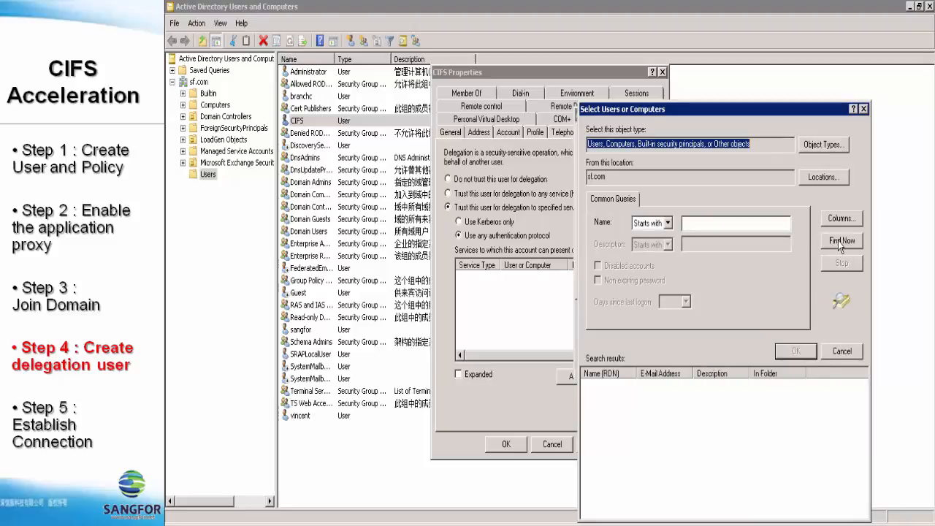
left_click(839, 245)
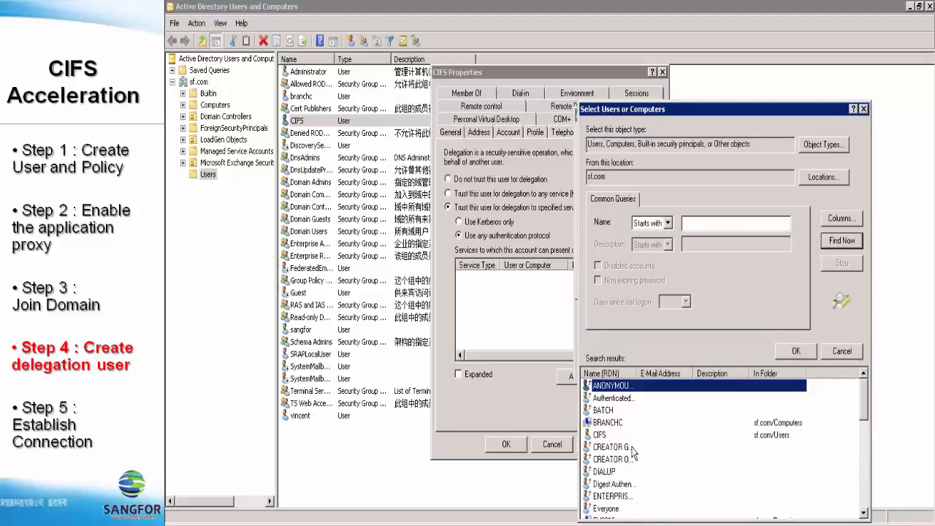
scroll(633, 452, "down", 2)
scroll(632, 453, "down", 3)
scroll(632, 458, "up", 5)
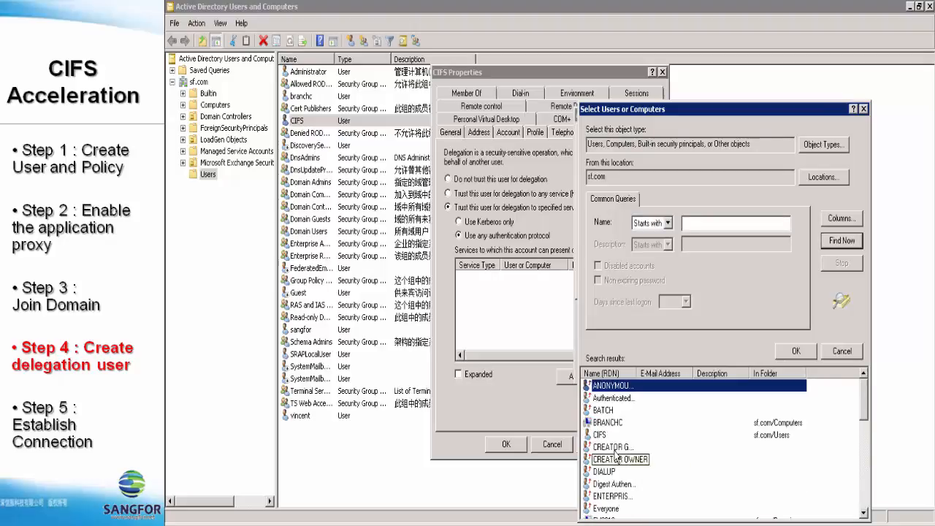
scroll(617, 467, "down", 2)
left_click(603, 448)
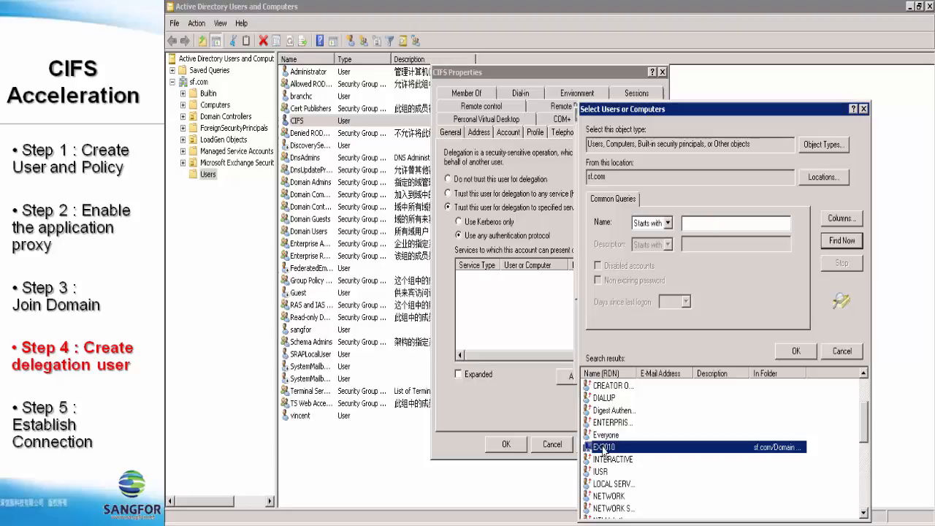
double_click(602, 448)
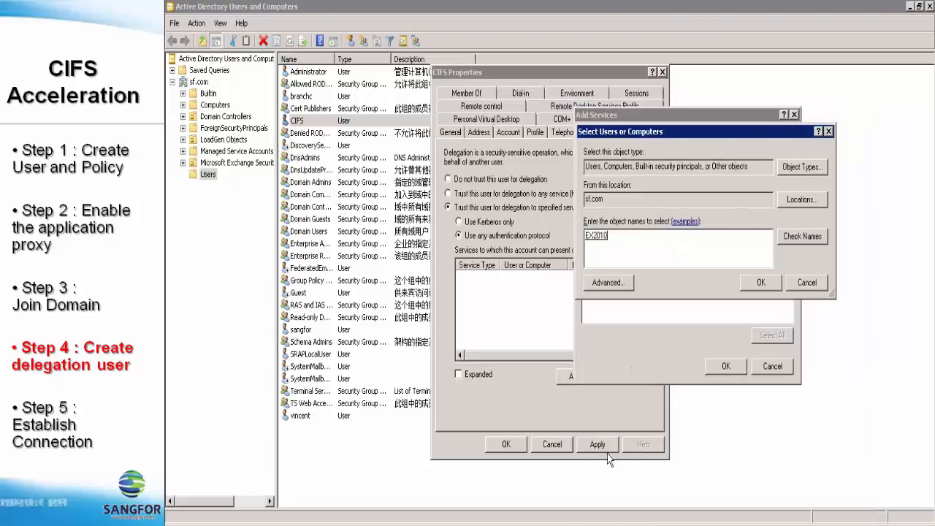
left_click(754, 284)
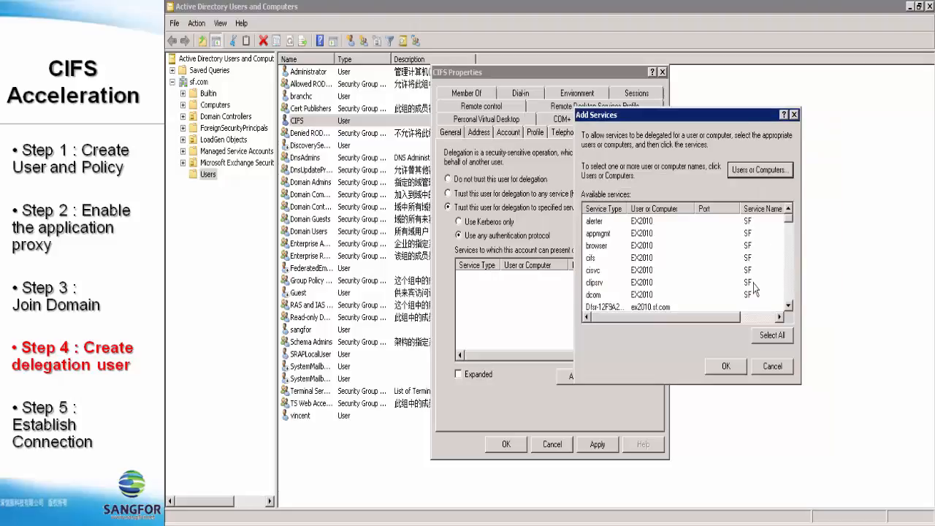
Add EX2010's cifs service to the delegated services and apply the CIFS user's properties.
left_click(593, 258)
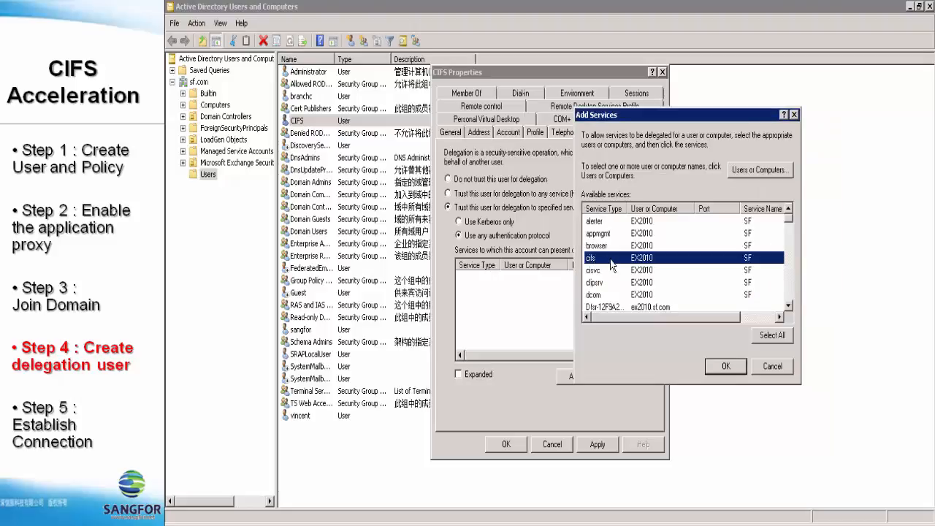
left_click(727, 365)
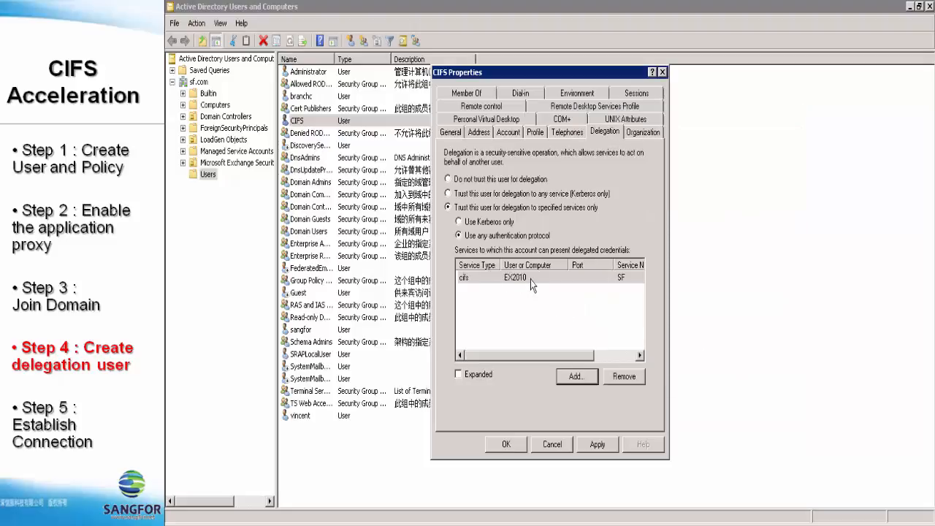
left_click(506, 444)
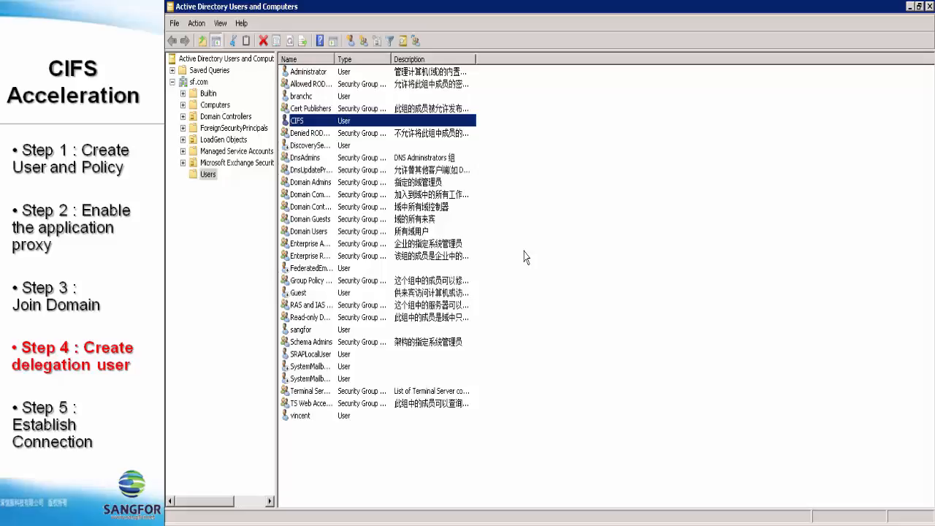
Add delegation user CIFS for domain sf.com with its password, set servers to Manual, then save and apply.
key("alt")
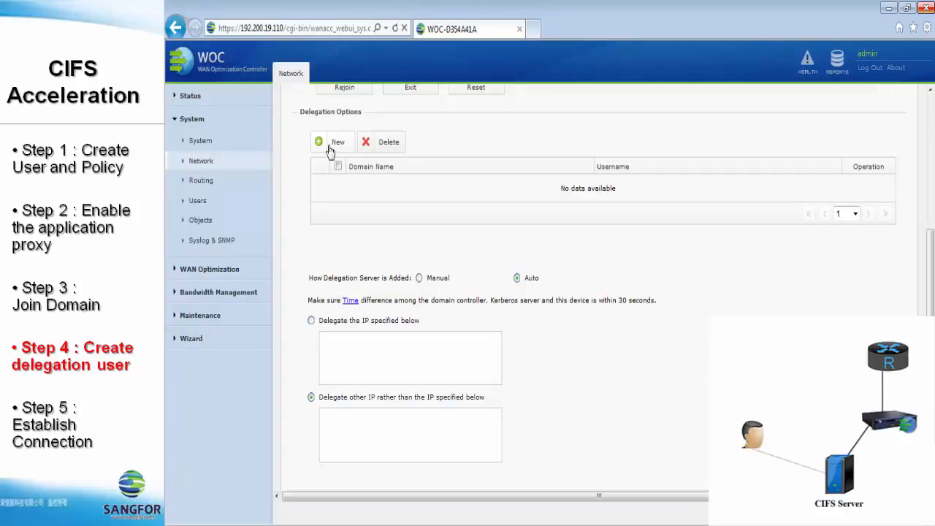
left_click(328, 146)
type("sf.com")
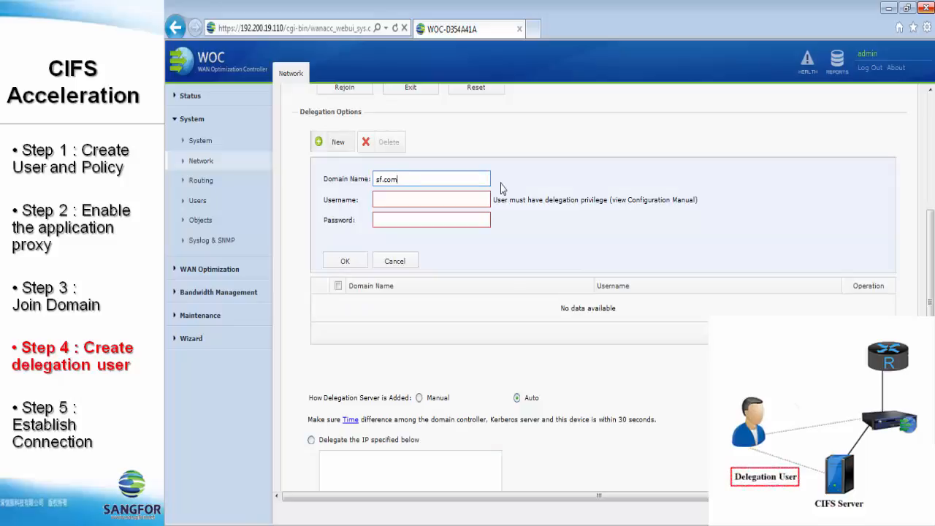
key("Tab")
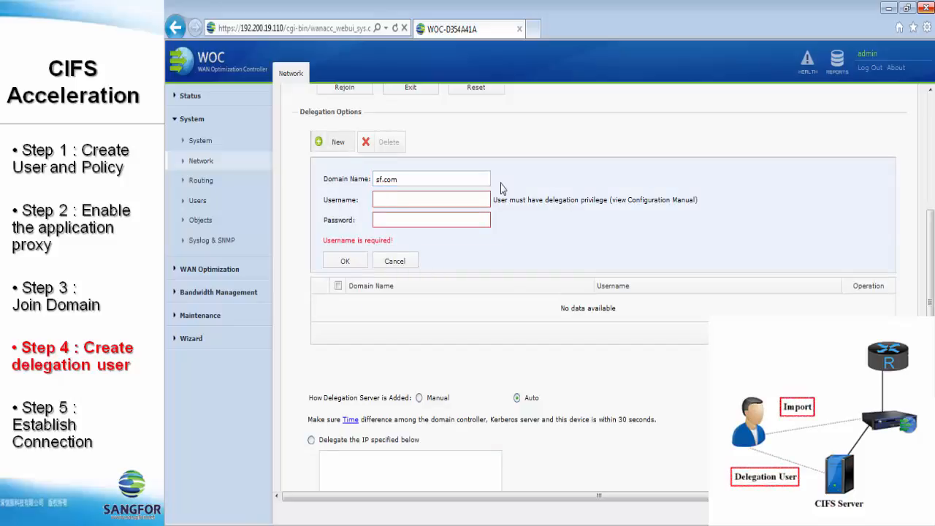
left_click(461, 200)
type("CIFS")
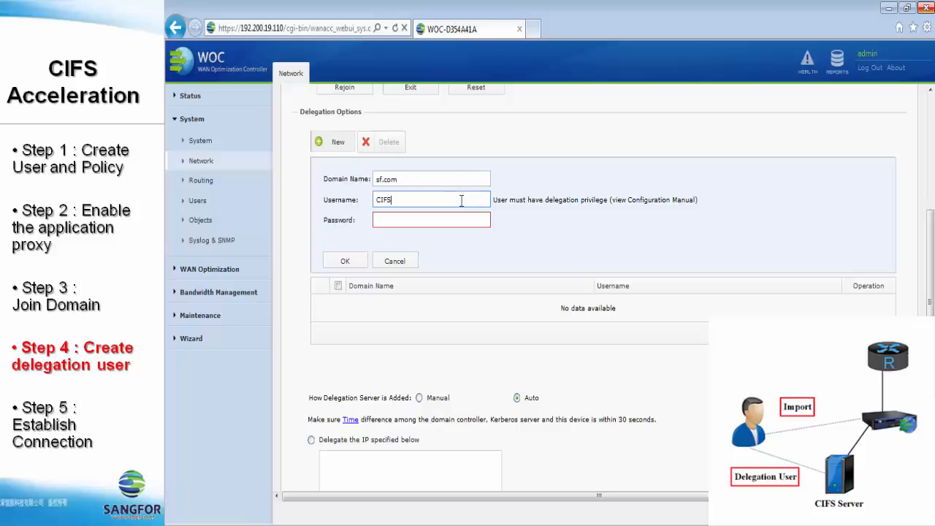
type("1234")
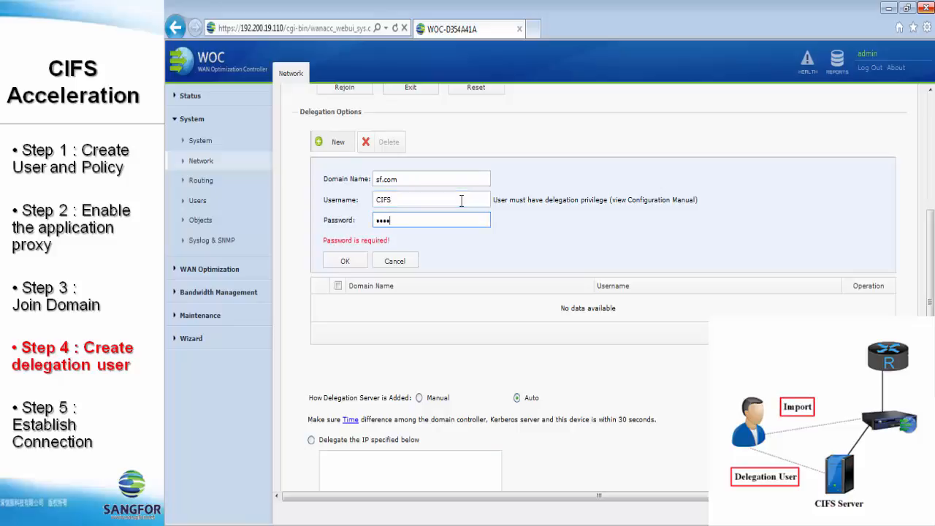
left_click(357, 262)
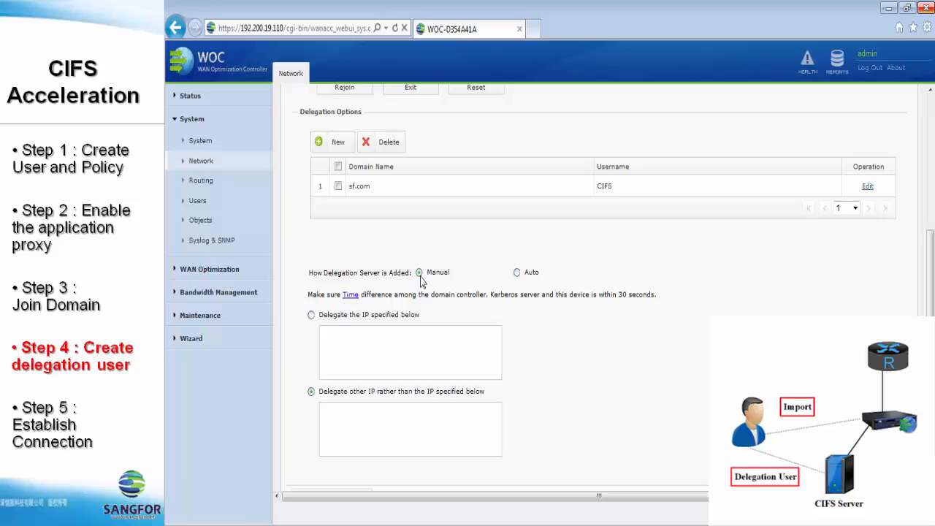
scroll(421, 282, "down", 1)
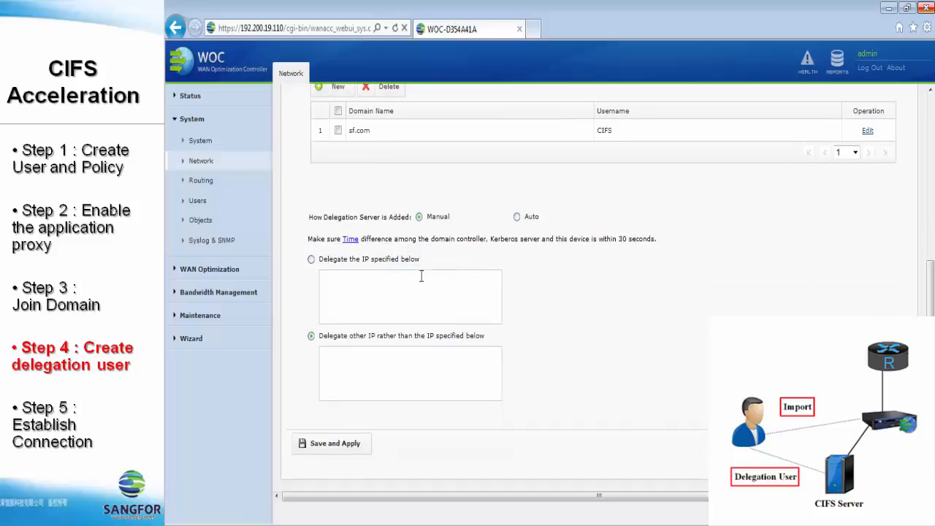
left_click(336, 446)
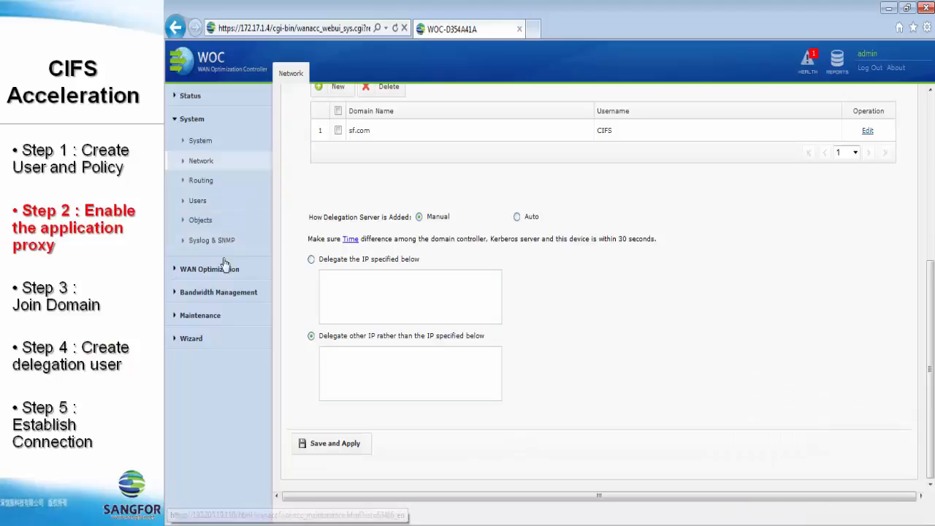
Under Application Proxy > CIFS, enable the proxy with port 139, SMB and SMB2 signing in Delegation mode, then save.
left_click(208, 269)
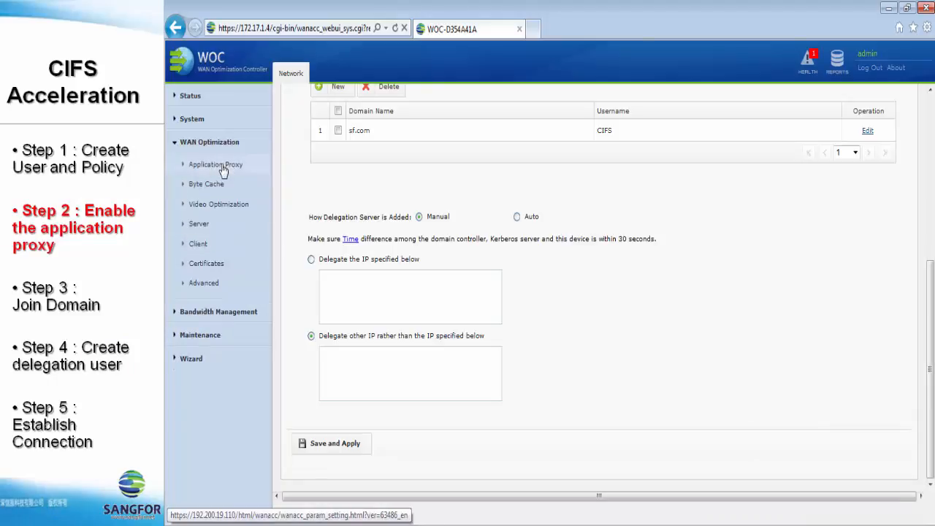
left_click(212, 166)
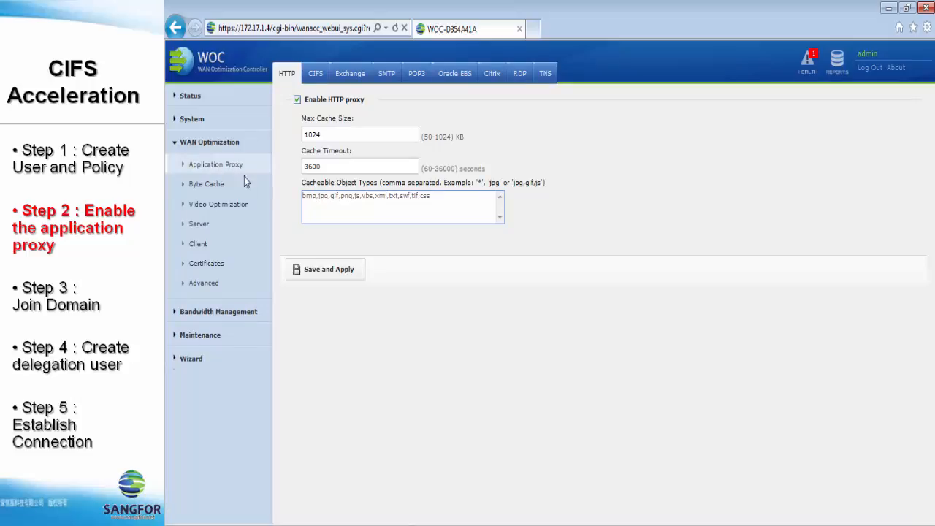
left_click(316, 74)
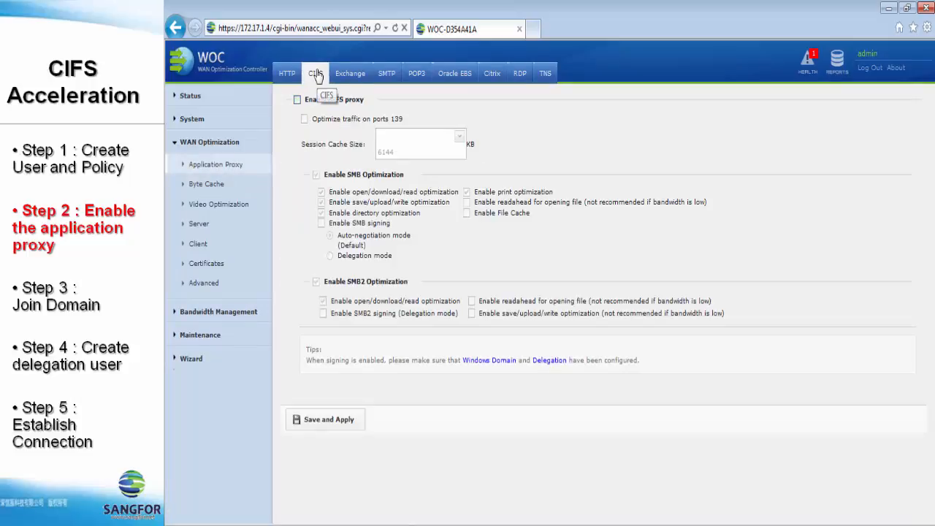
left_click(309, 102)
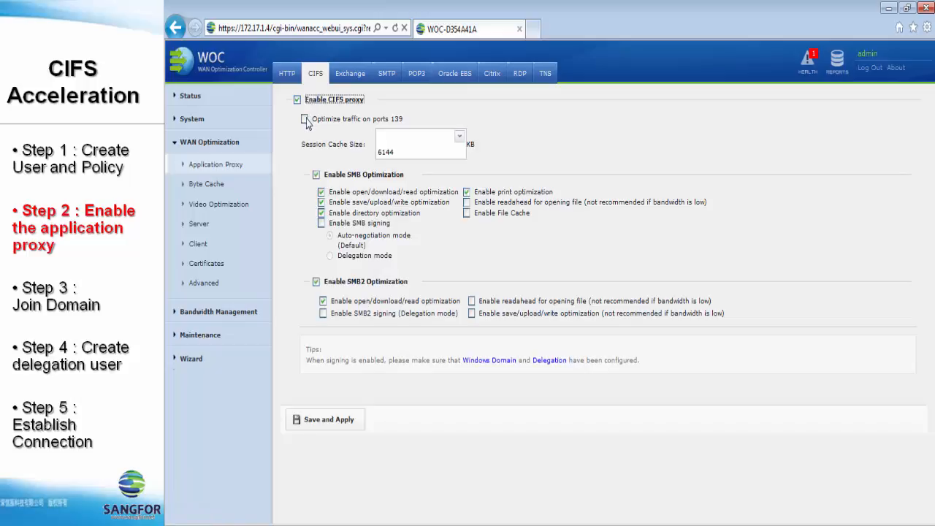
left_click(306, 120)
left_click(322, 224)
left_click(330, 256)
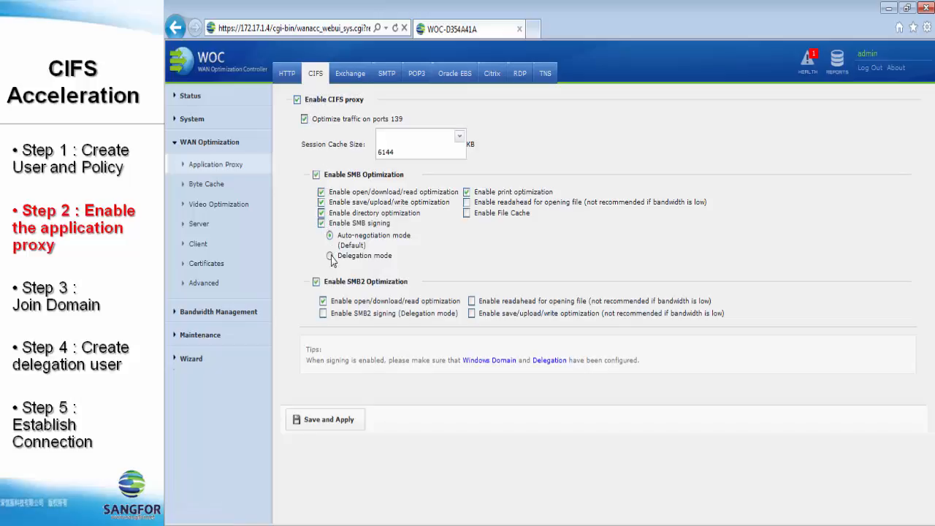
left_click(323, 313)
left_click(347, 430)
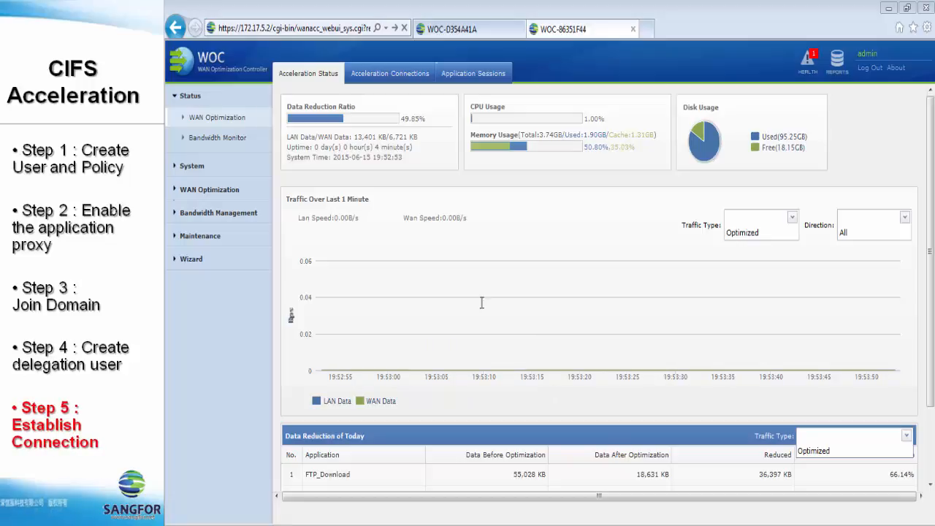
Start a new peer WOC connection from WAN Optimization > Client on the second WOC.
left_click(202, 191)
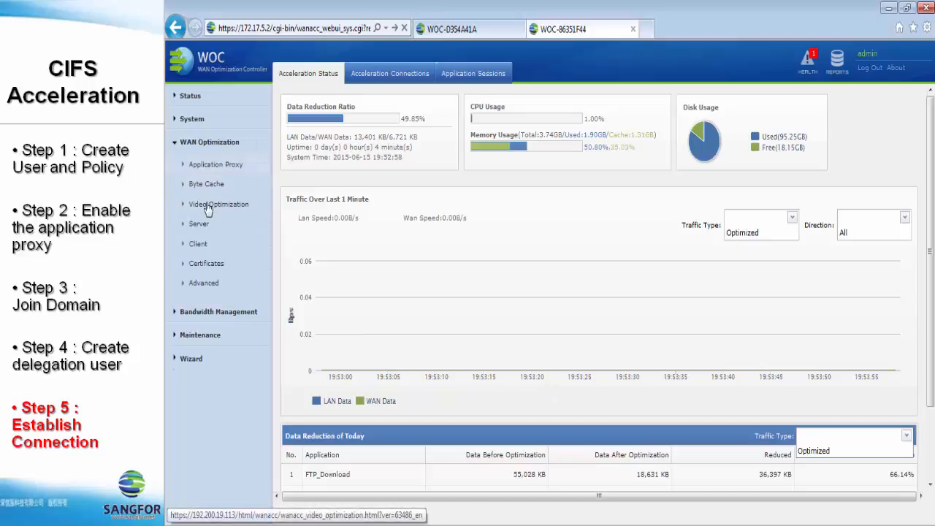
left_click(212, 249)
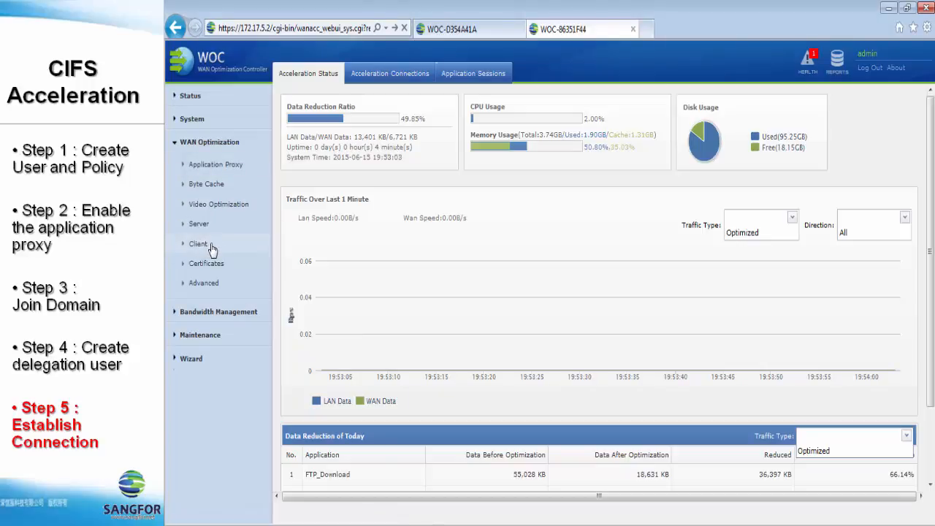
left_click(211, 249)
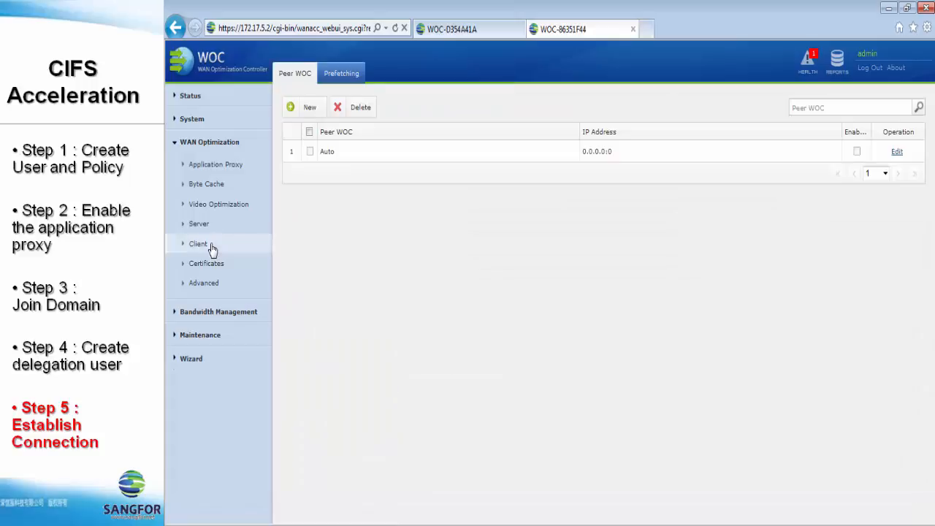
left_click(310, 108)
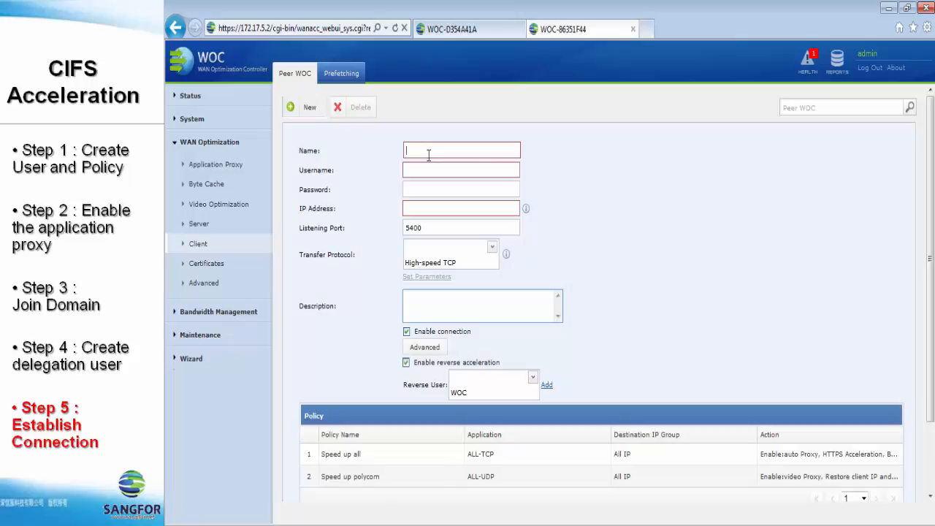
Name the connection 'Branch Connection', fixing the typo, and begin entering the username.
type("B")
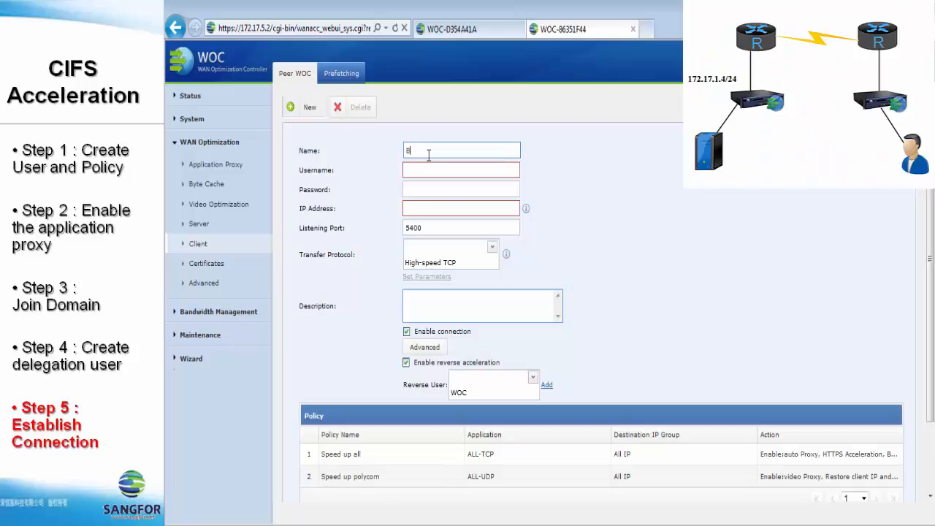
type("ranc")
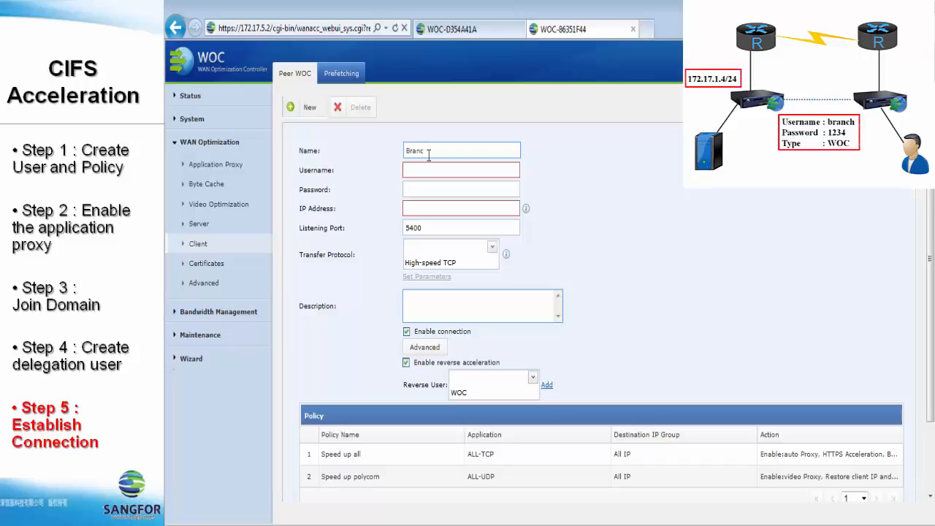
type("h Connection")
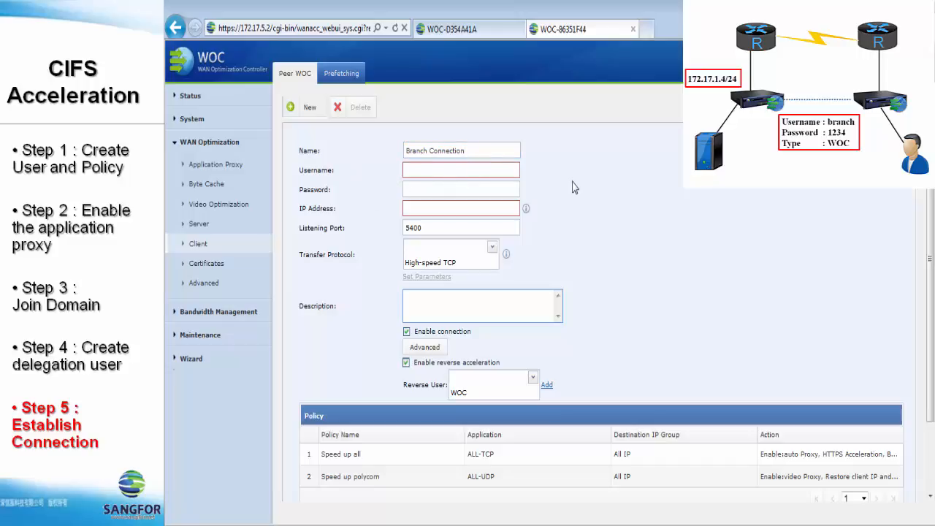
type("brach")
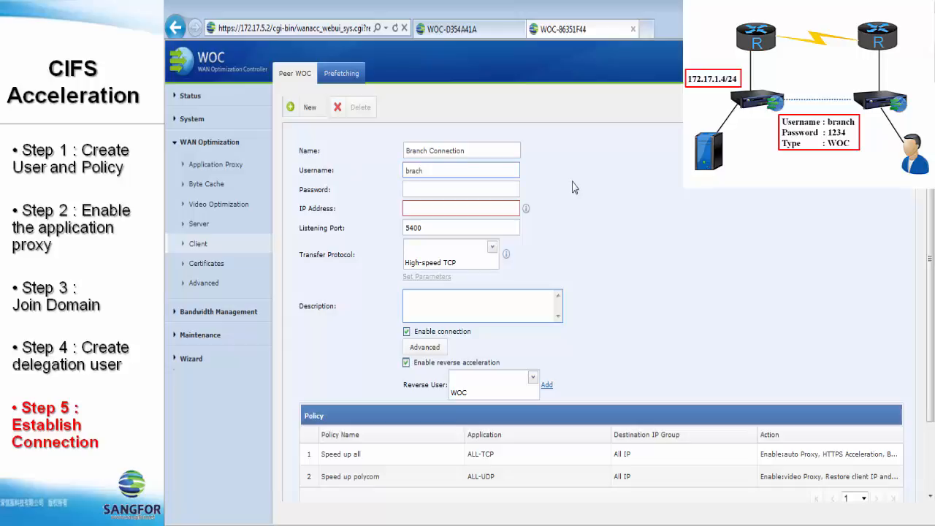